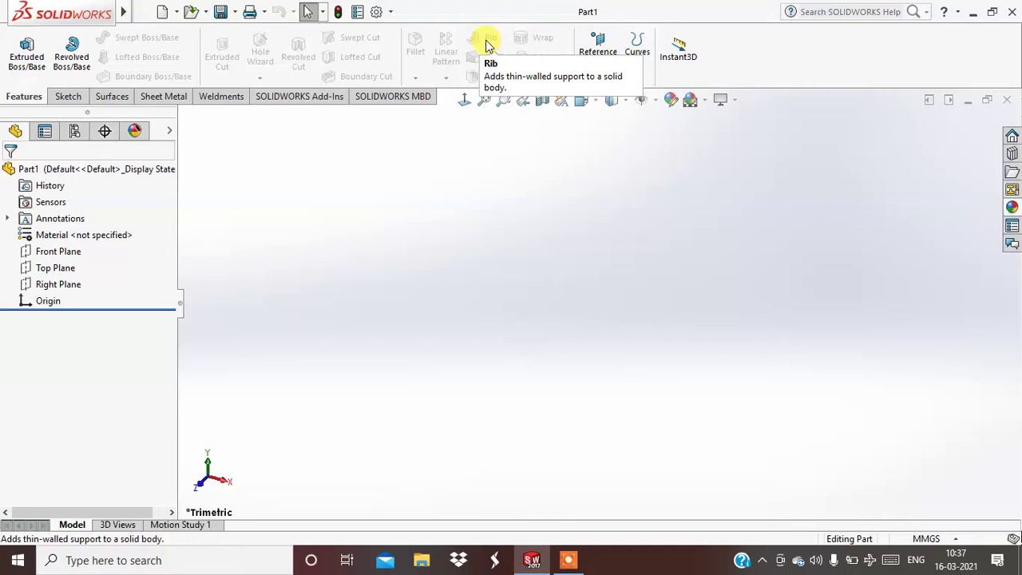
Step: Sketch a center rectangle about the origin on the Top Plane and close Sketch1
{"action": "left_click", "coordinate": [462, 225]}
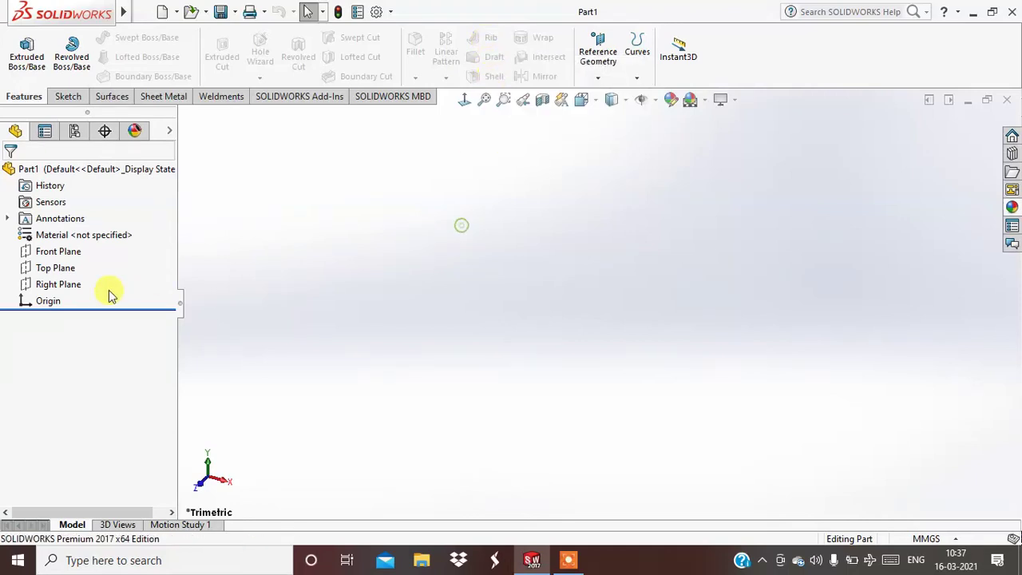
{"action": "left_click", "coordinate": [64, 273]}
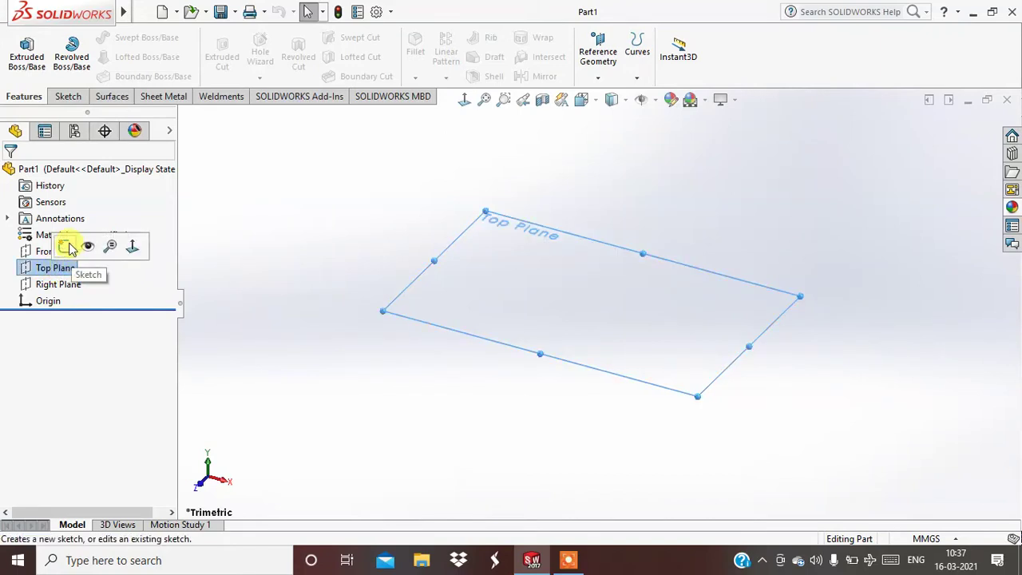
{"action": "left_click", "coordinate": [68, 245]}
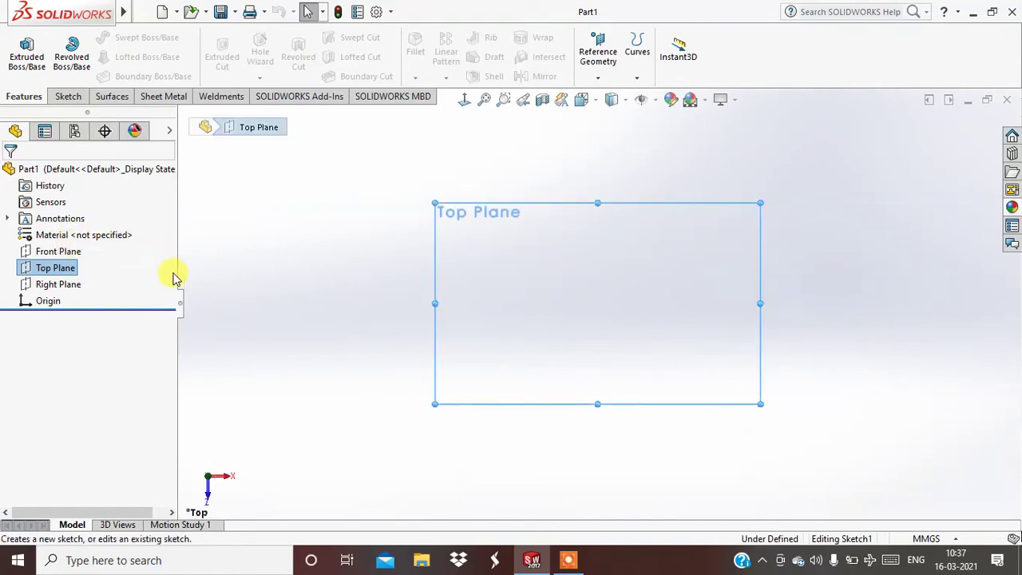
{"action": "left_click", "coordinate": [113, 57]}
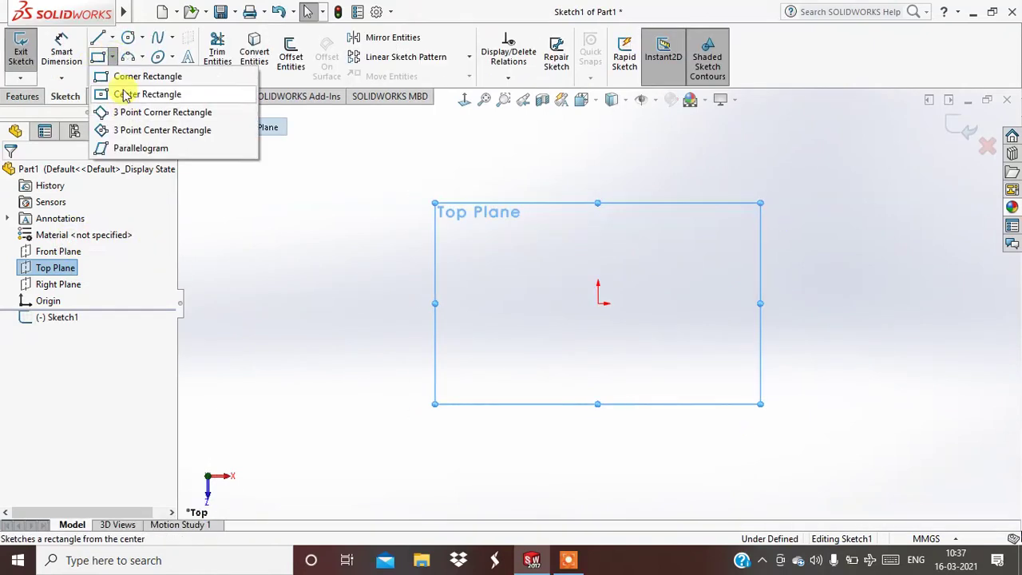
{"action": "left_click", "coordinate": [132, 94]}
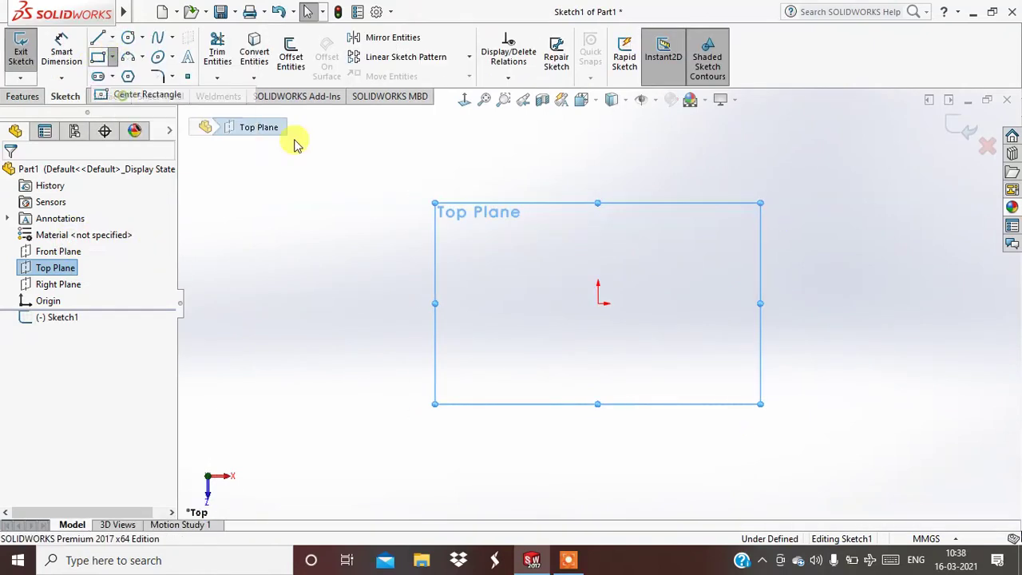
{"action": "left_click", "coordinate": [599, 303]}
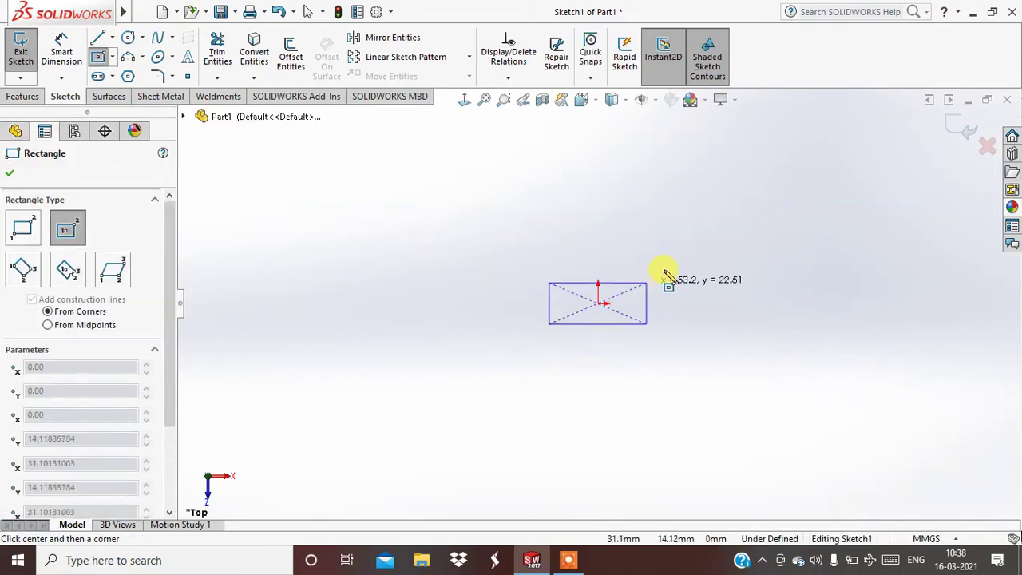
{"action": "left_click", "coordinate": [684, 227]}
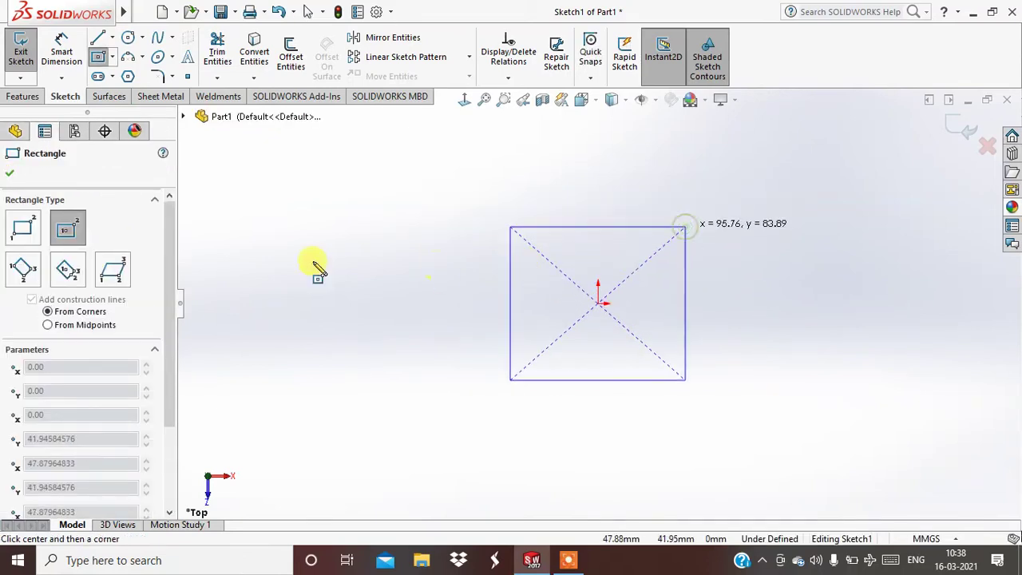
{"action": "left_click", "coordinate": [15, 177]}
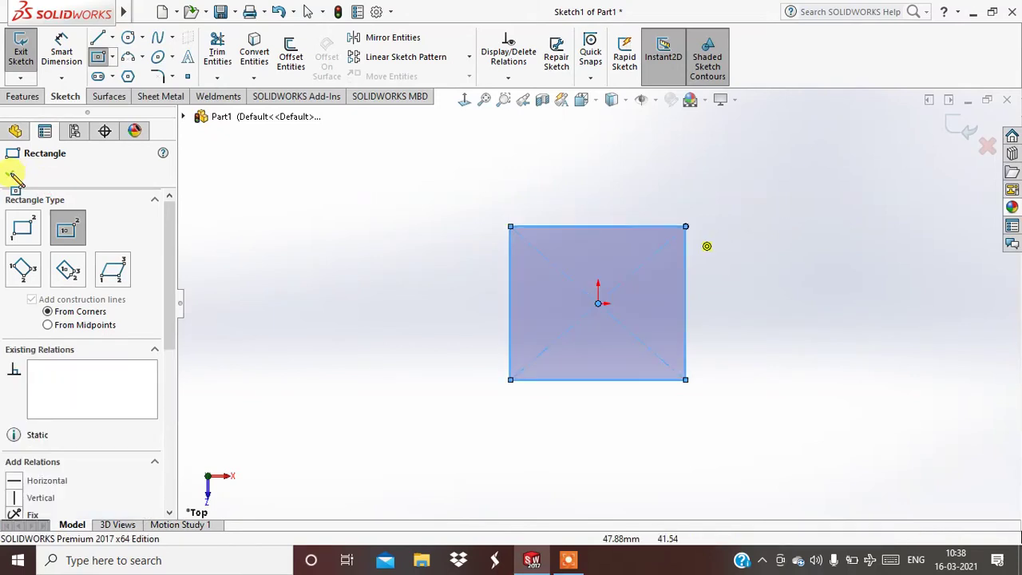
{"action": "left_click", "coordinate": [13, 177]}
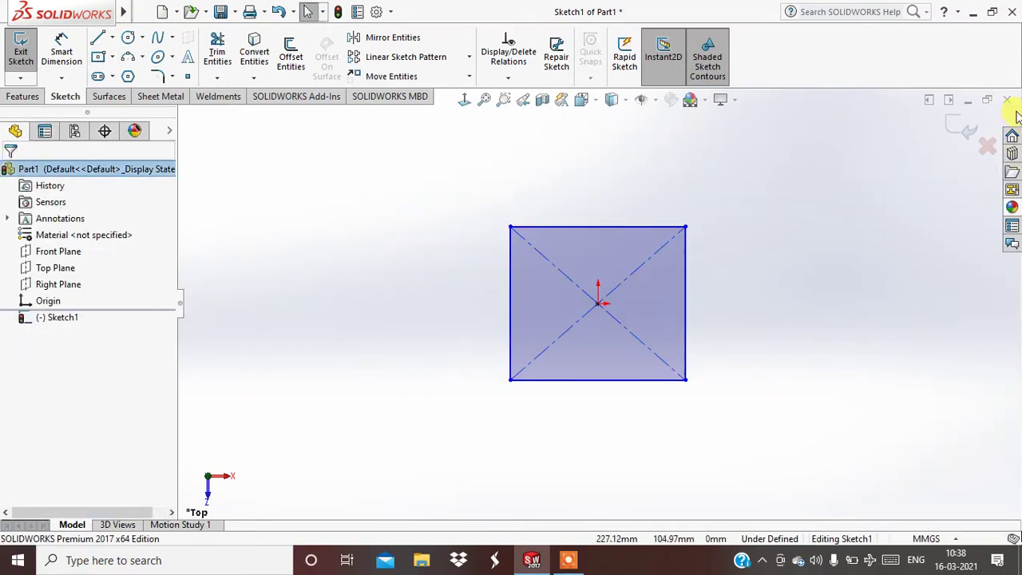
{"action": "left_click", "coordinate": [947, 126]}
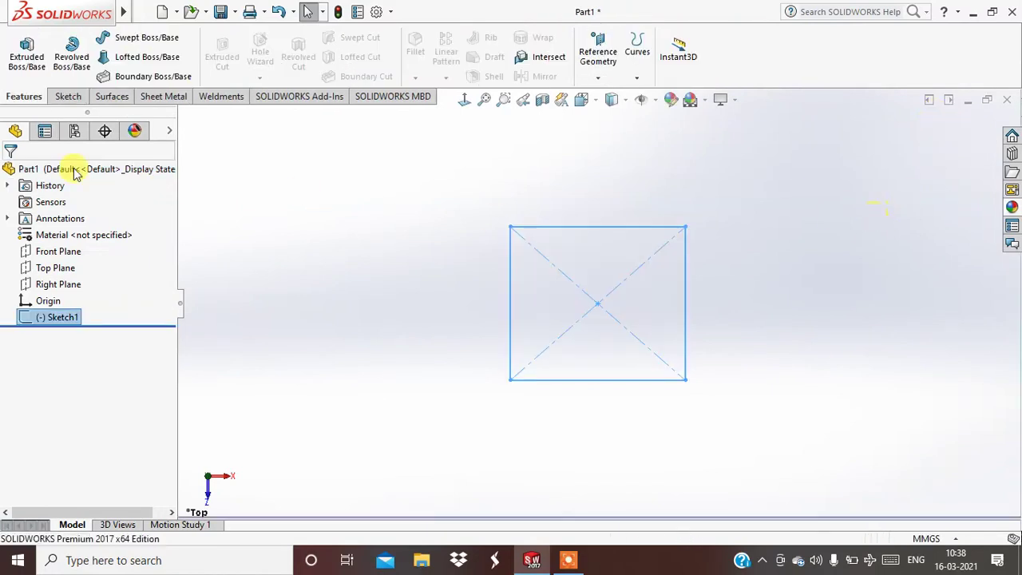
Step: Extrude Sketch1 blind to a depth of 26 mm as Boss-Extrude1
{"action": "left_click", "coordinate": [35, 70]}
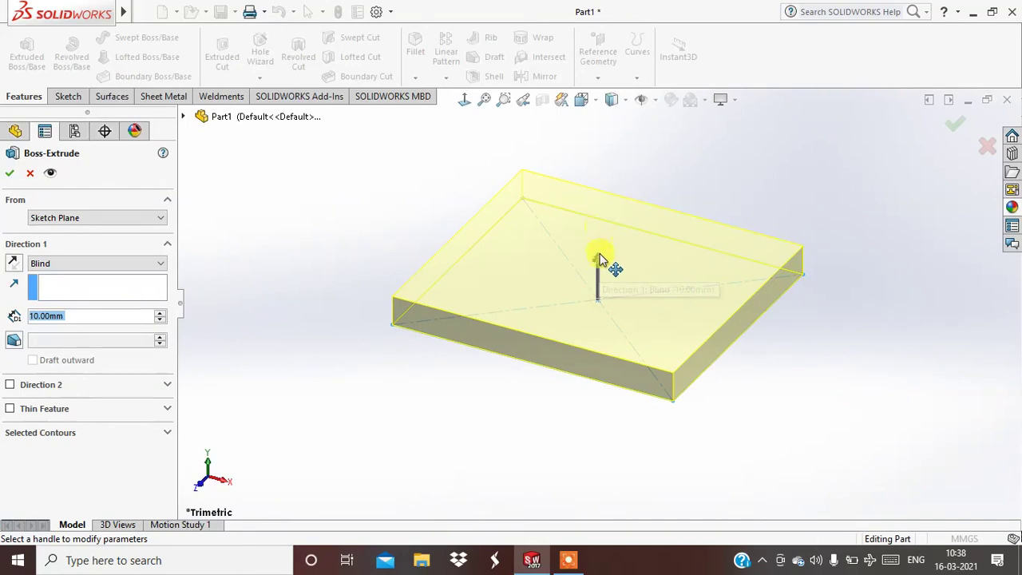
{"action": "left_click_drag", "start_coordinate": [600, 259], "coordinate": [471, 273]}
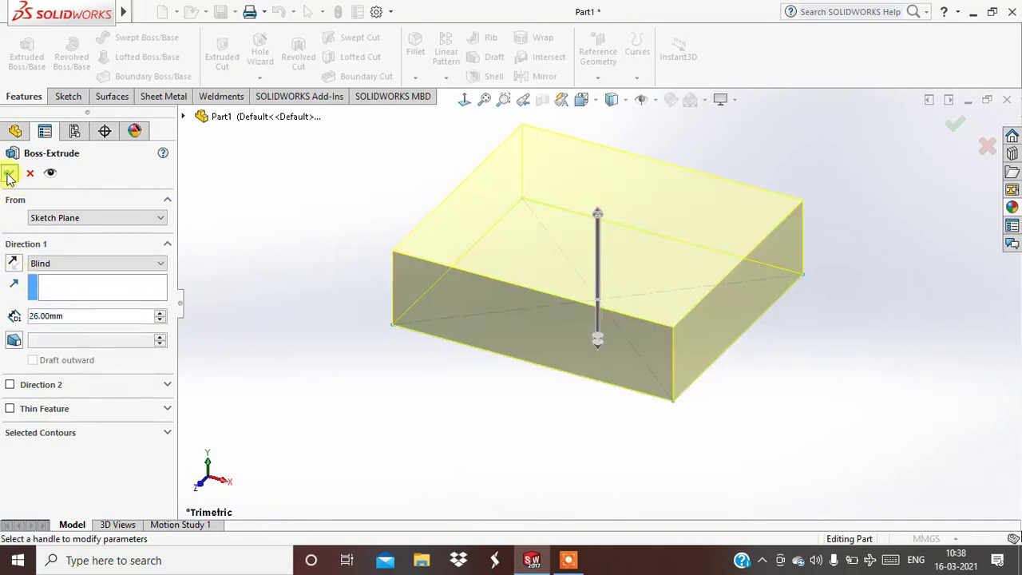
{"action": "left_click", "coordinate": [9, 175]}
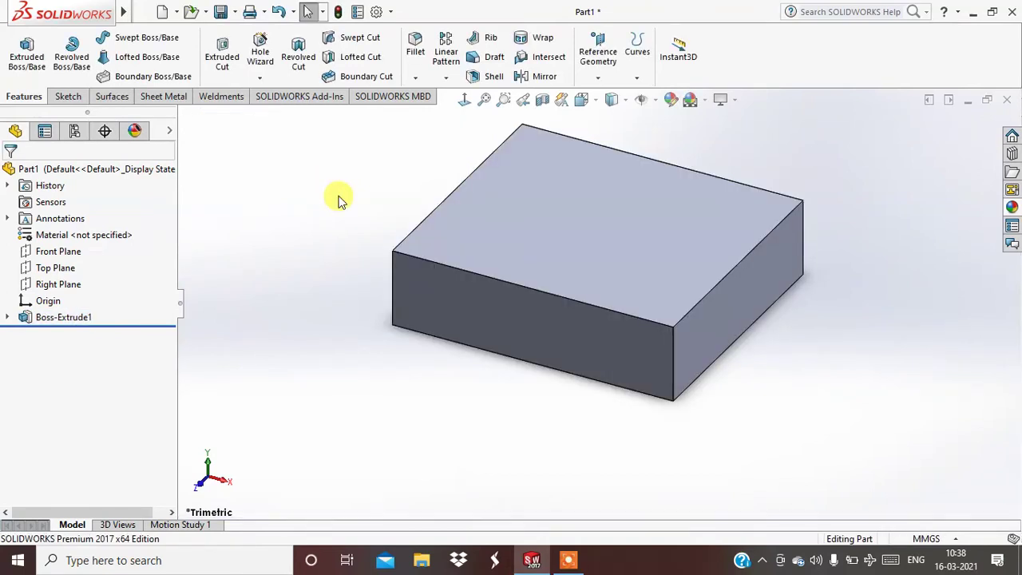
Step: Shell the block with 2 mm walls, removing the top face, with preview on
{"action": "left_click", "coordinate": [487, 76]}
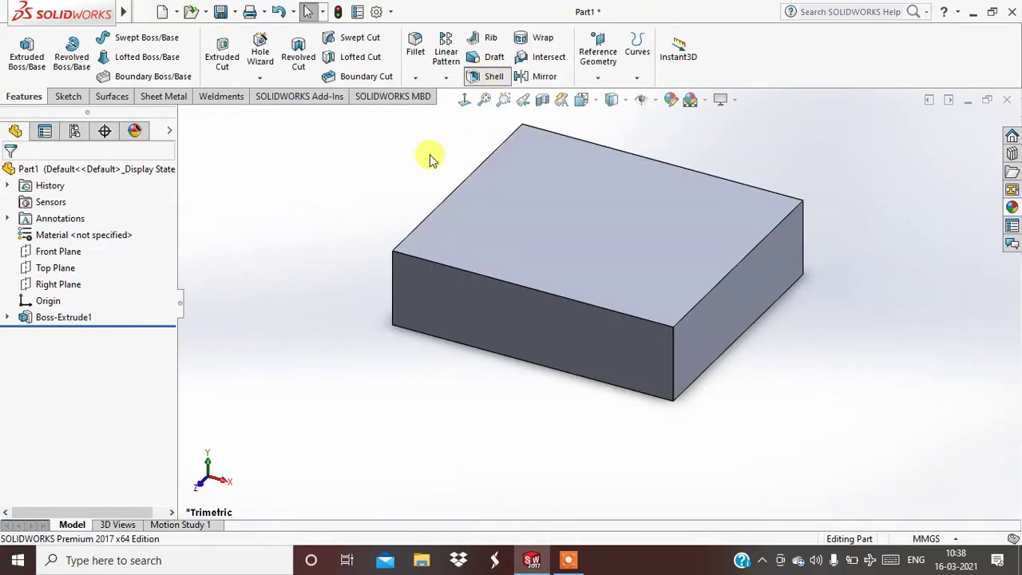
{"action": "left_click", "coordinate": [585, 230]}
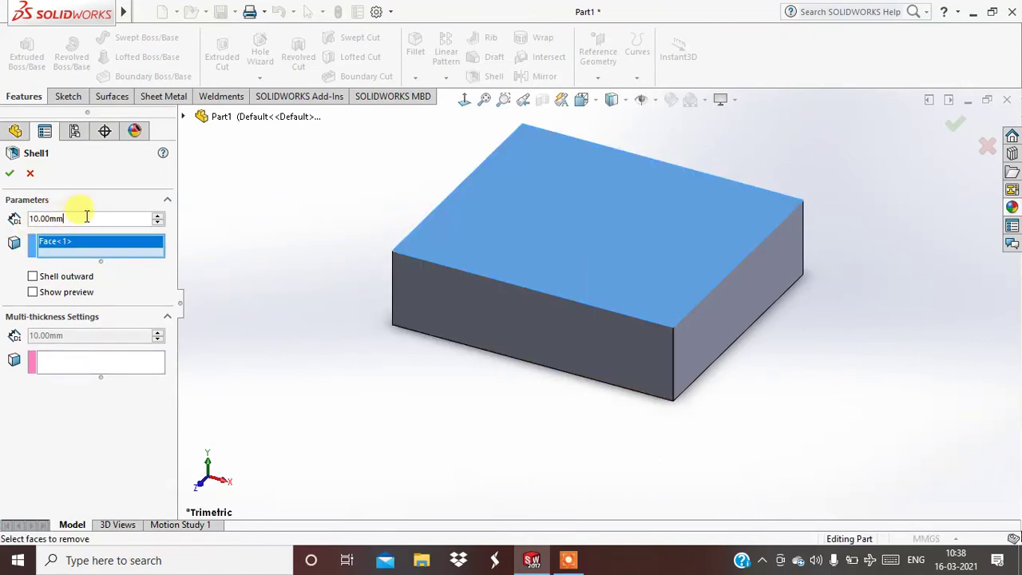
{"action": "left_click_drag", "start_coordinate": [62, 220], "coordinate": [19, 226]}
{"action": "type", "text": "2"}
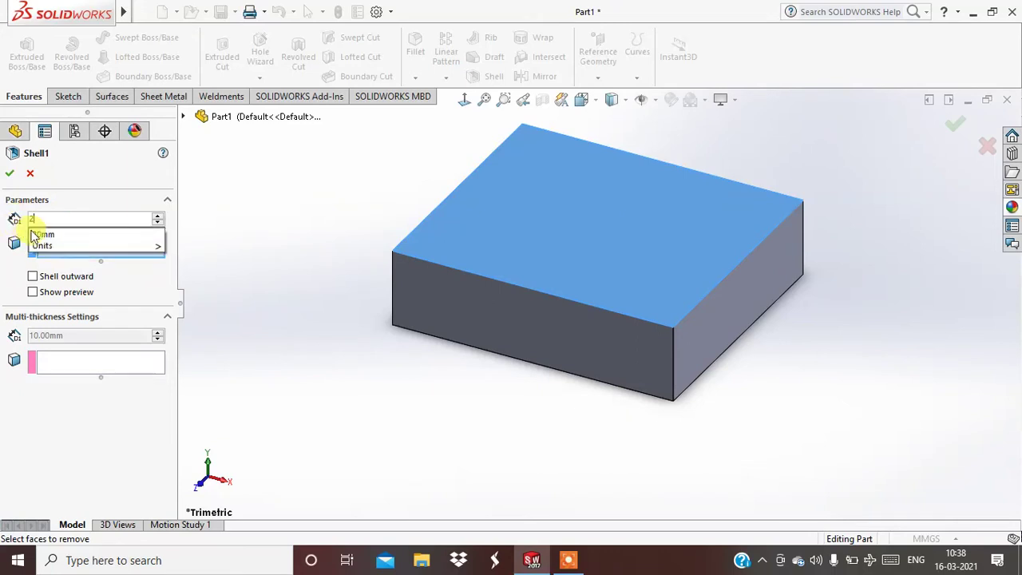
{"action": "key", "text": "Tab"}
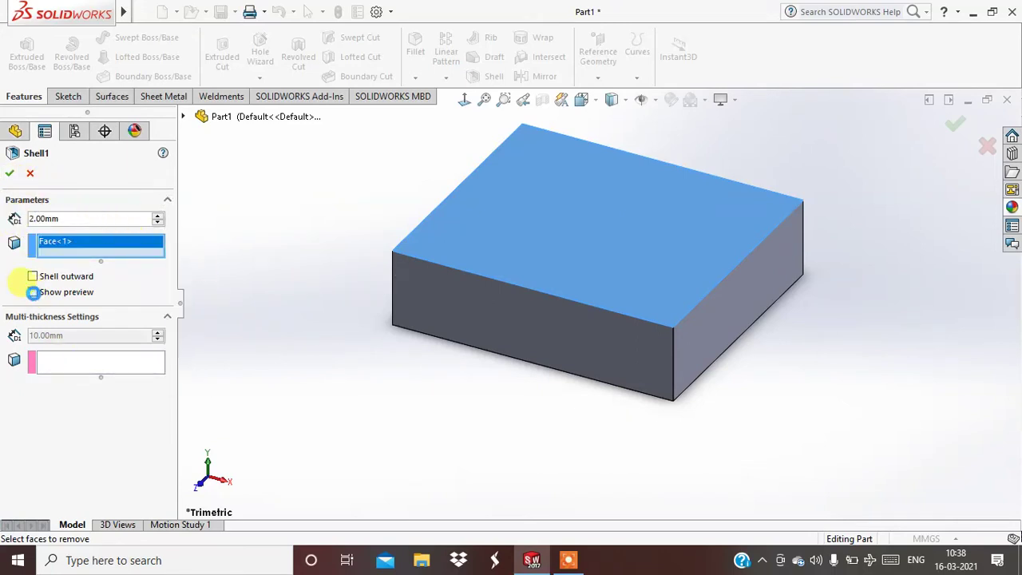
{"action": "left_click", "coordinate": [32, 292]}
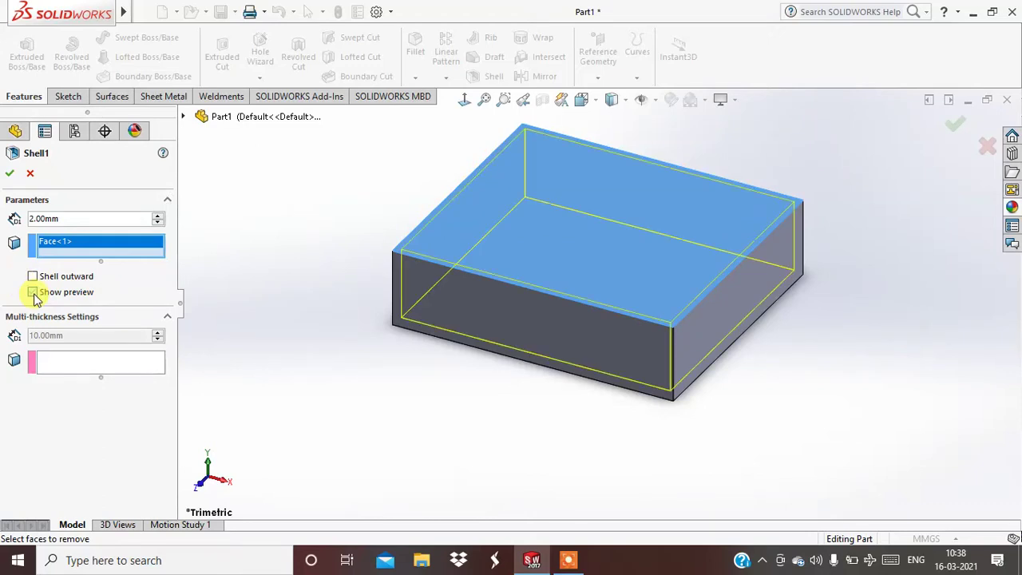
{"action": "left_click", "coordinate": [10, 174]}
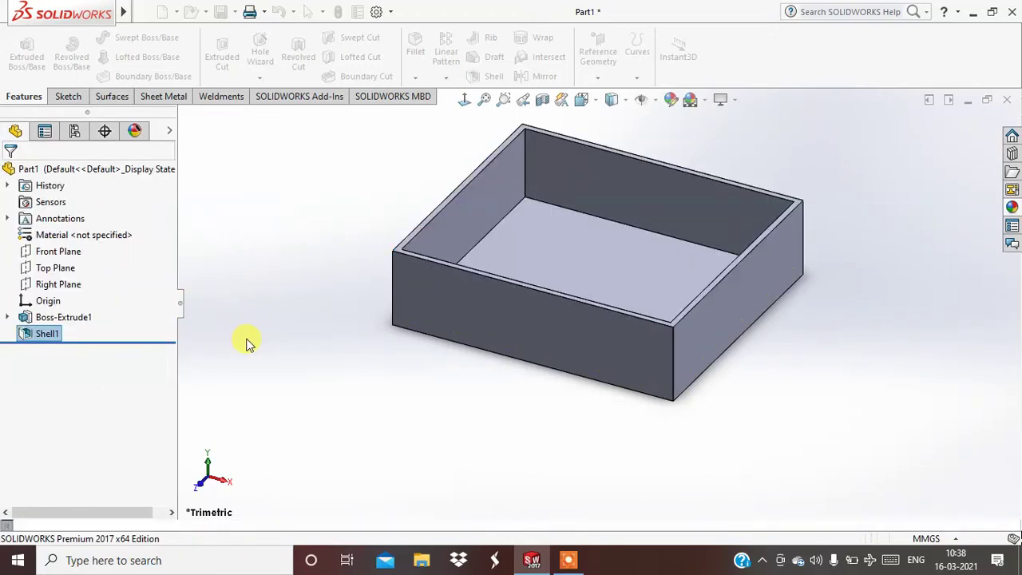
Step: Clear the selection and zoom out and back in on the open box
{"action": "left_click", "coordinate": [248, 340]}
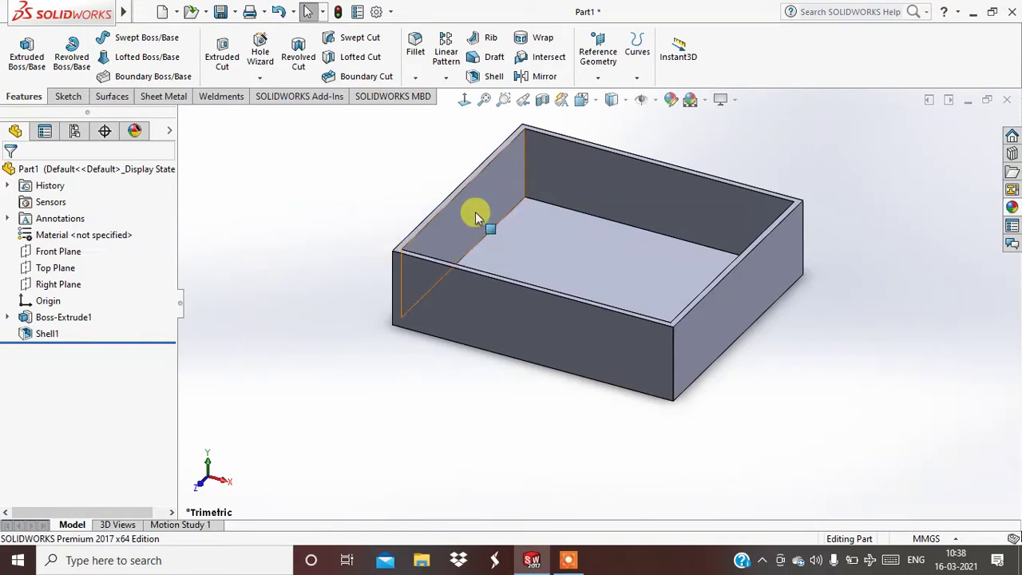
{"action": "scroll", "coordinate": [440, 204], "scroll_direction": "down", "scroll_amount": 2}
{"action": "scroll", "coordinate": [439, 210], "scroll_direction": "down", "scroll_amount": 2}
{"action": "scroll", "coordinate": [616, 292], "scroll_direction": "down", "scroll_amount": 2}
{"action": "scroll", "coordinate": [565, 297], "scroll_direction": "up", "scroll_amount": 1}
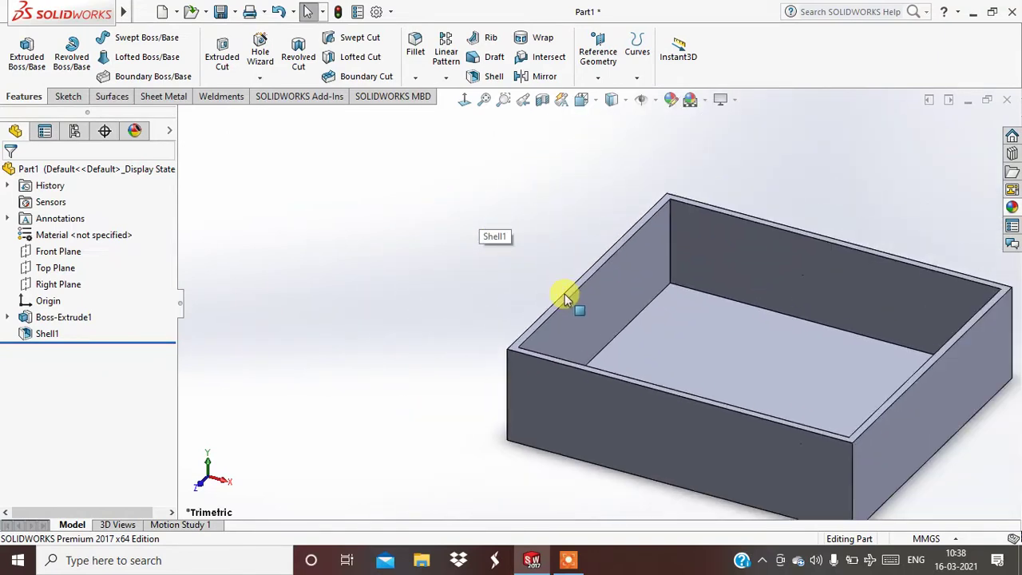
{"action": "scroll", "coordinate": [565, 297], "scroll_direction": "up", "scroll_amount": 1}
Step: Edit Shell1 to change its wall thickness from 2 mm to 4 mm
{"action": "right_click", "coordinate": [51, 335]}
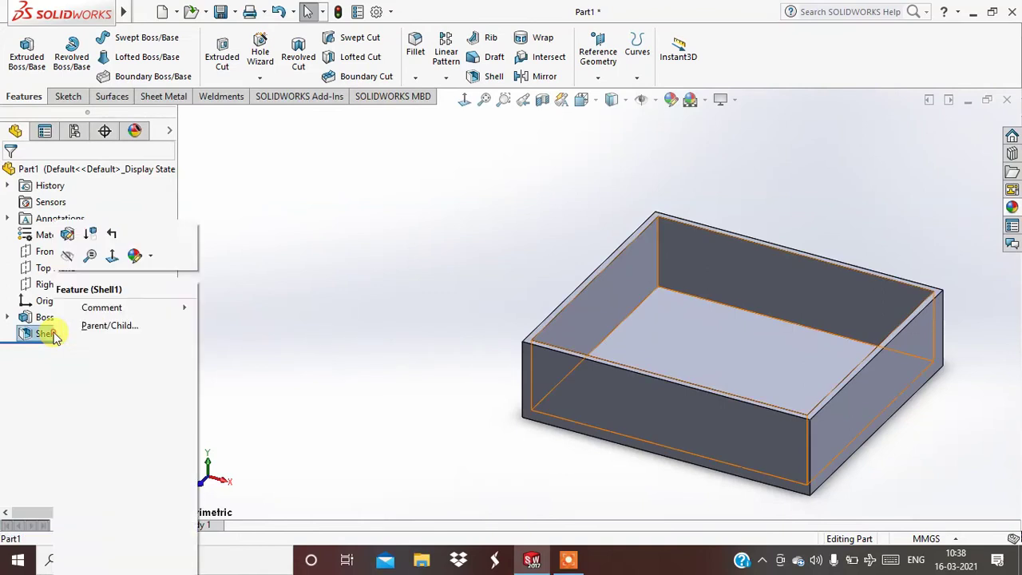
{"action": "left_click", "coordinate": [67, 233]}
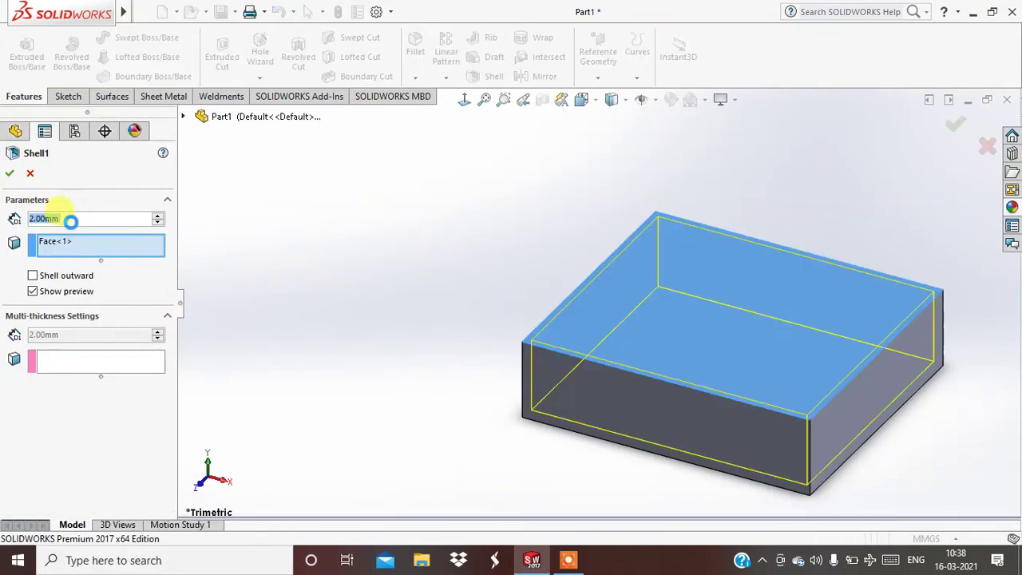
{"action": "type", "text": "4"}
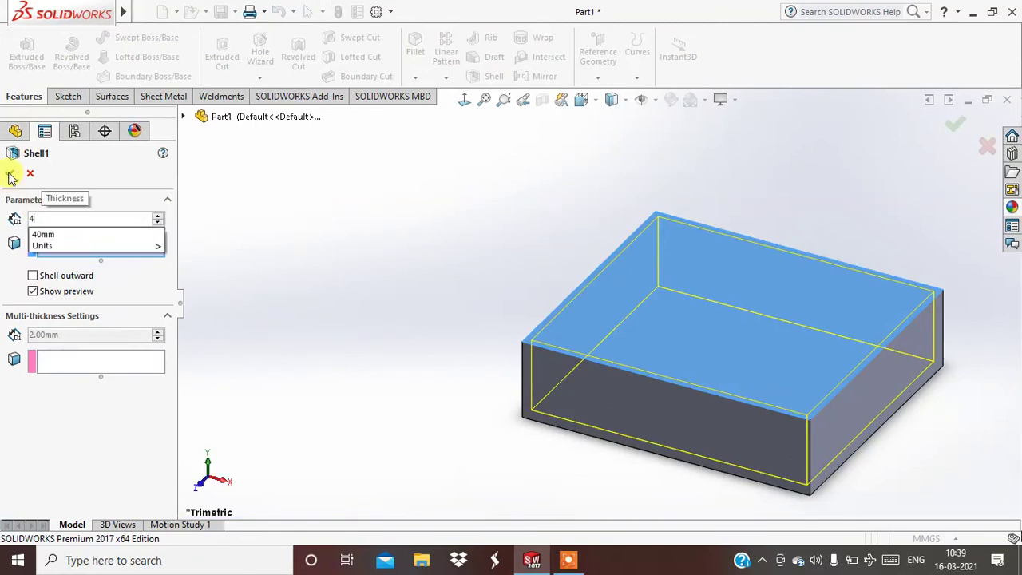
{"action": "key", "text": "Return"}
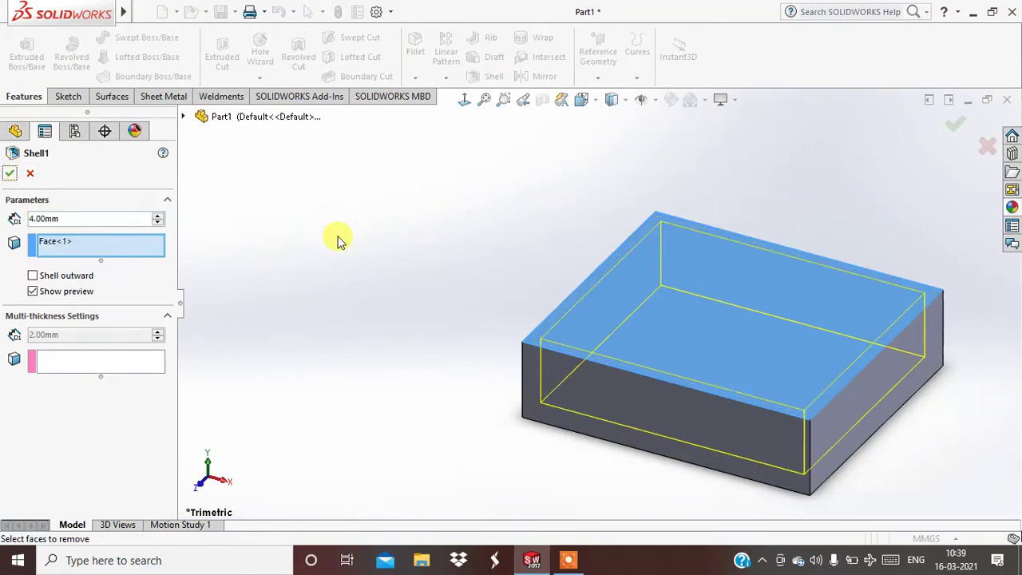
{"action": "left_click", "coordinate": [11, 174]}
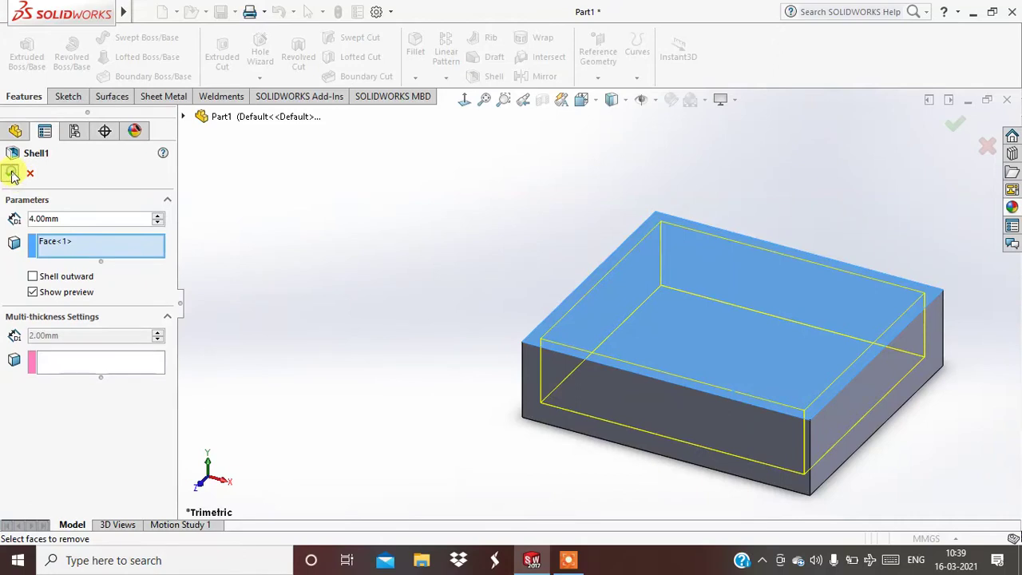
{"action": "left_click", "coordinate": [10, 173]}
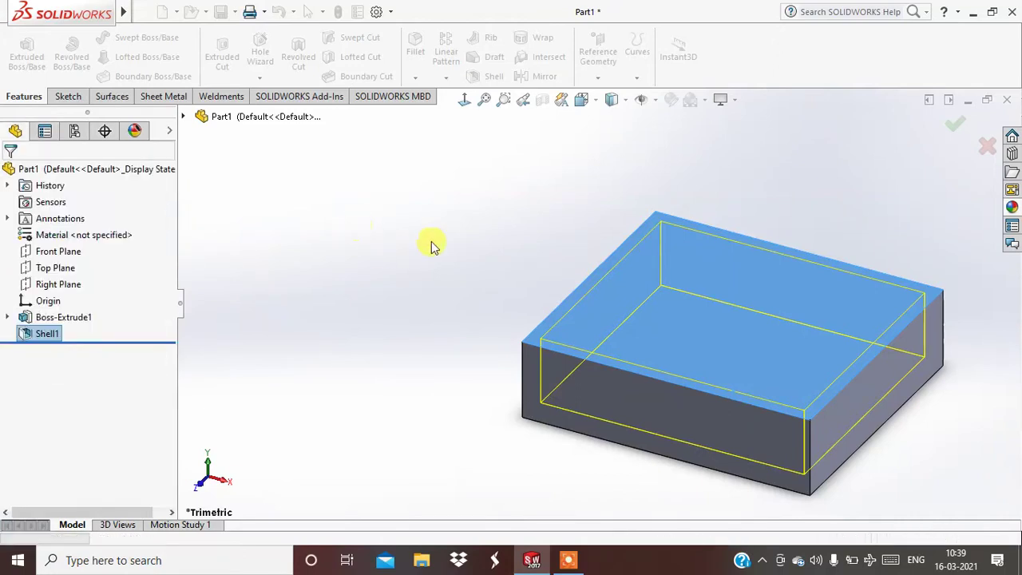
Step: Start a new sketch on the box's top rim face, viewed normal to it
{"action": "left_click", "coordinate": [535, 344]}
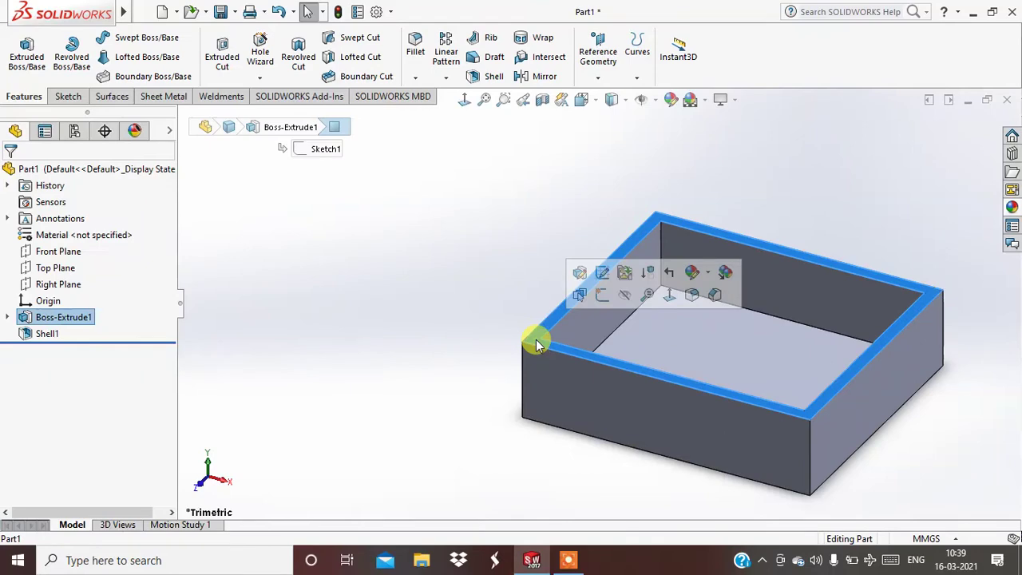
{"action": "left_click", "coordinate": [597, 294]}
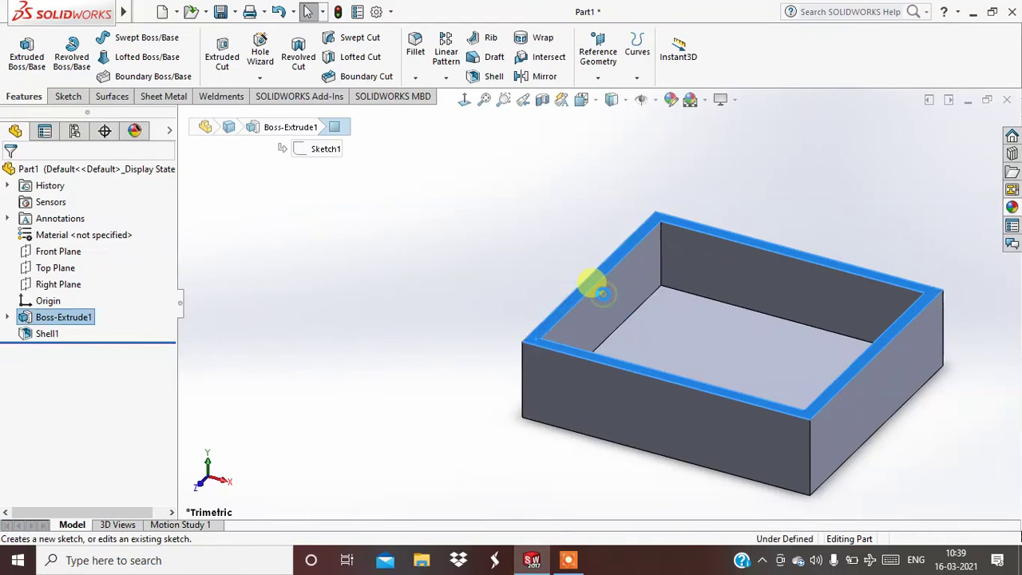
{"action": "left_click", "coordinate": [463, 100]}
{"action": "left_click", "coordinate": [309, 233]}
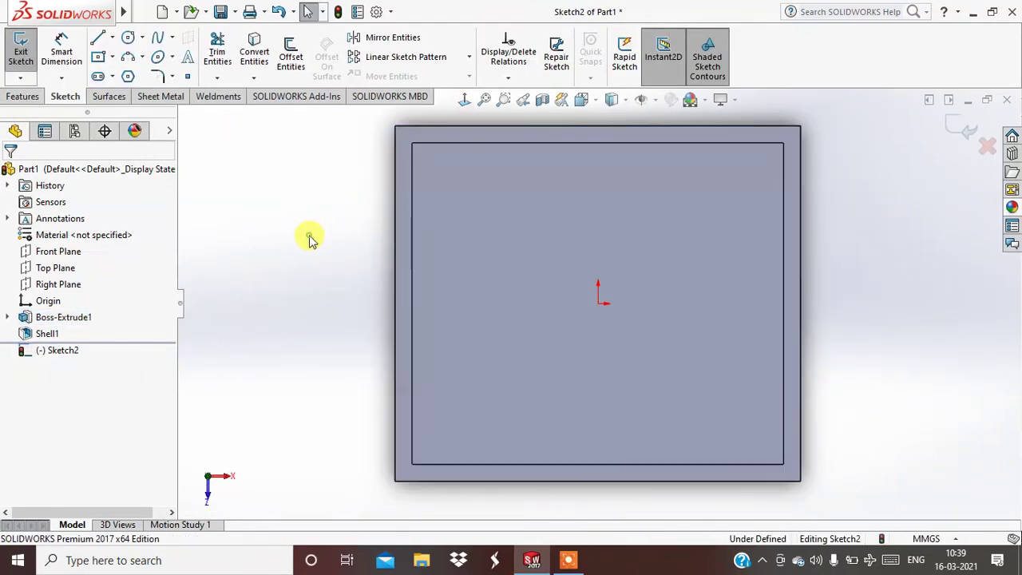
Step: Draw a horizontal and a vertical line across the box opening, then exit the sketch
{"action": "left_click", "coordinate": [100, 40]}
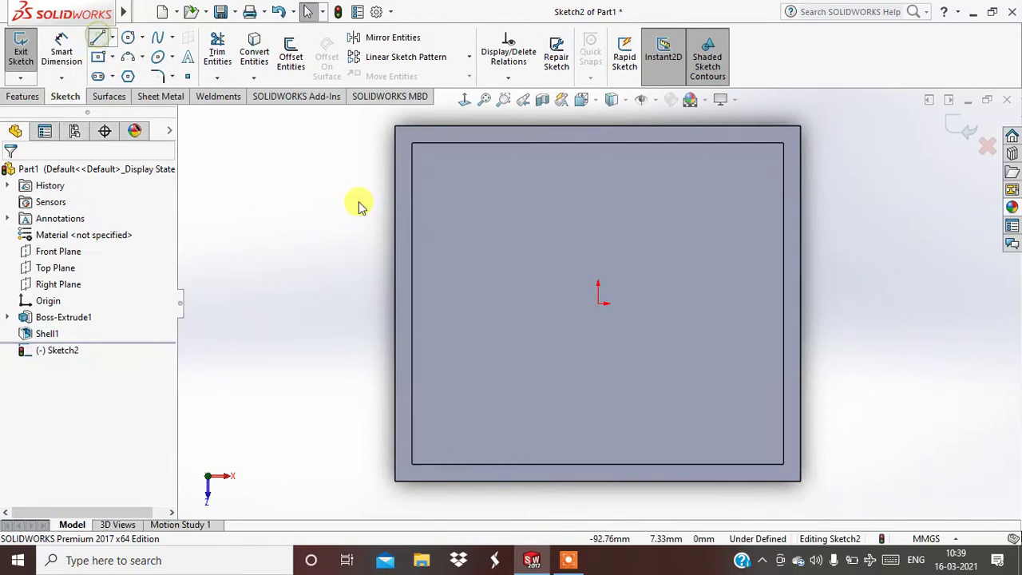
{"action": "left_click", "coordinate": [405, 254]}
{"action": "left_click", "coordinate": [784, 255]}
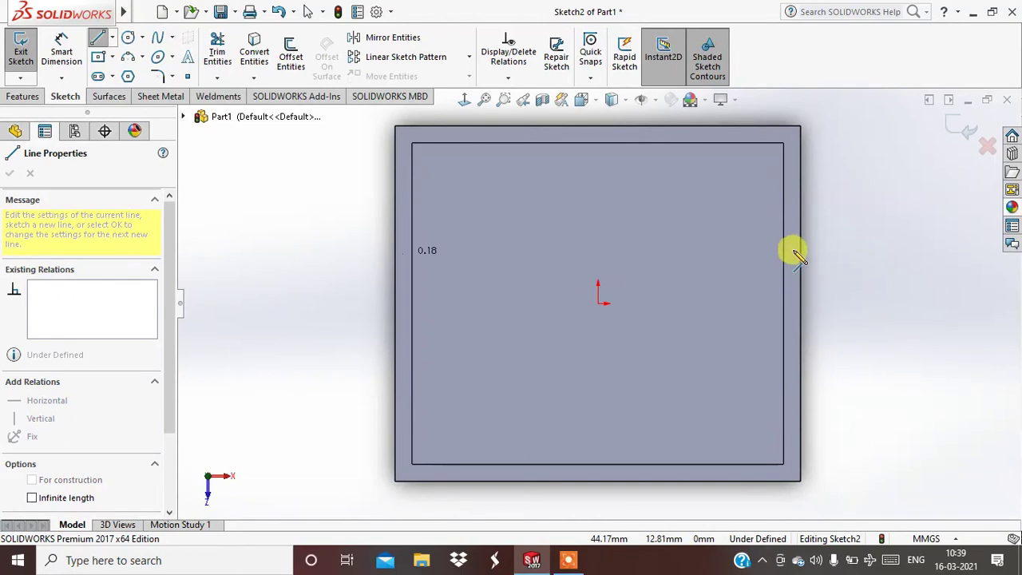
{"action": "left_click", "coordinate": [791, 254]}
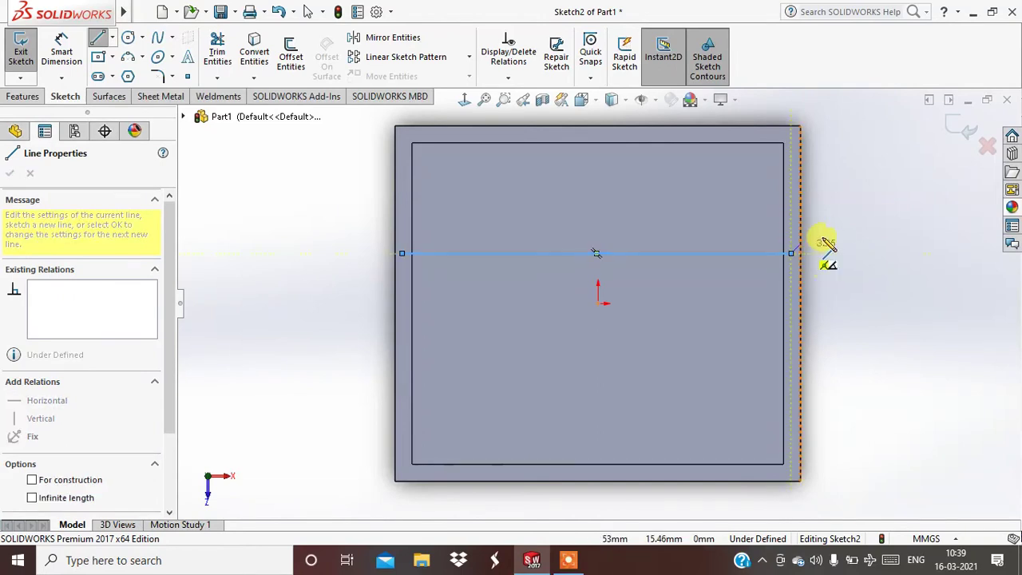
{"action": "key", "text": "Escape"}
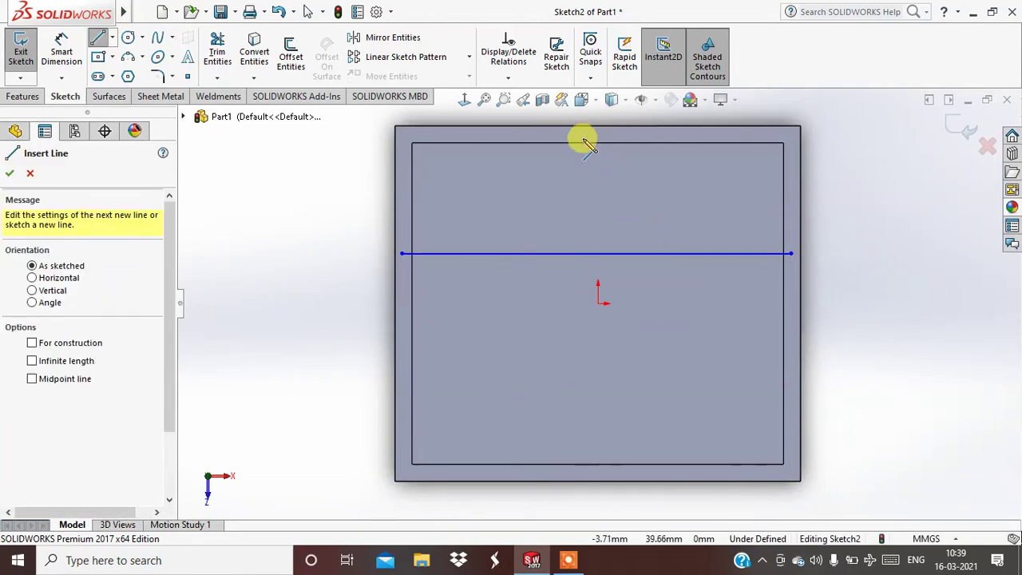
{"action": "left_click", "coordinate": [587, 140]}
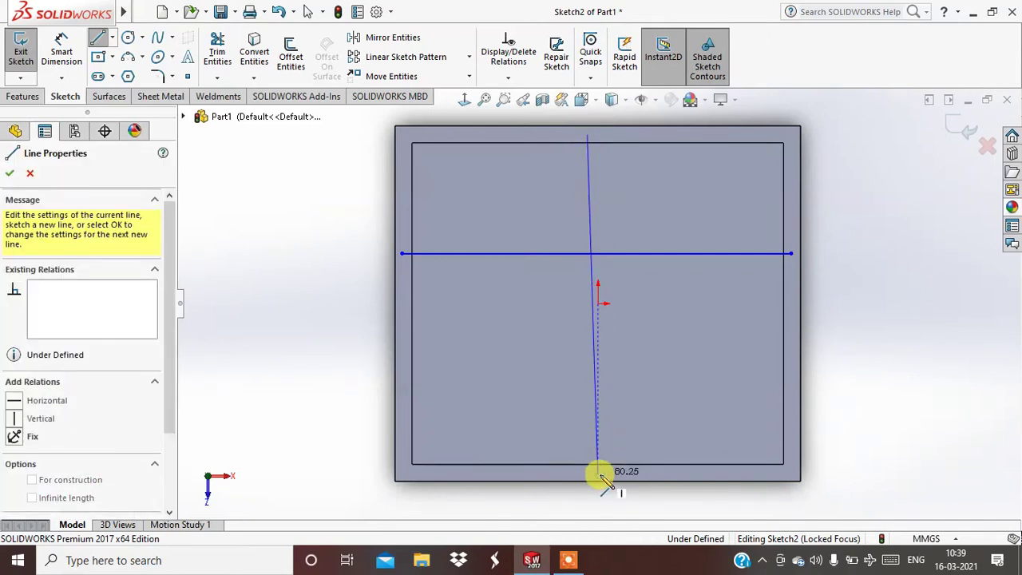
{"action": "left_click", "coordinate": [598, 472]}
{"action": "key", "text": "Escape"}
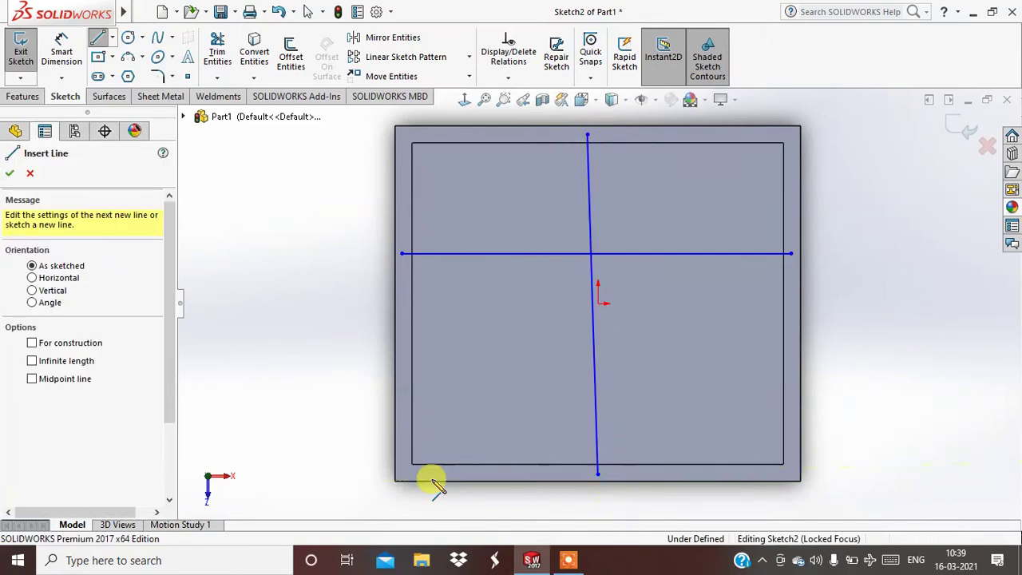
{"action": "left_click", "coordinate": [9, 174]}
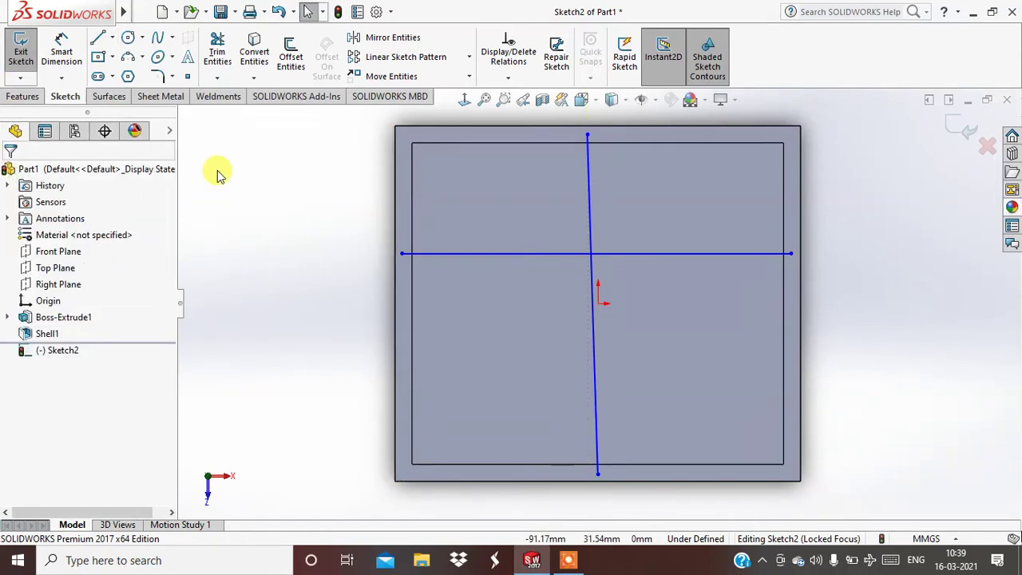
{"action": "left_click", "coordinate": [946, 128]}
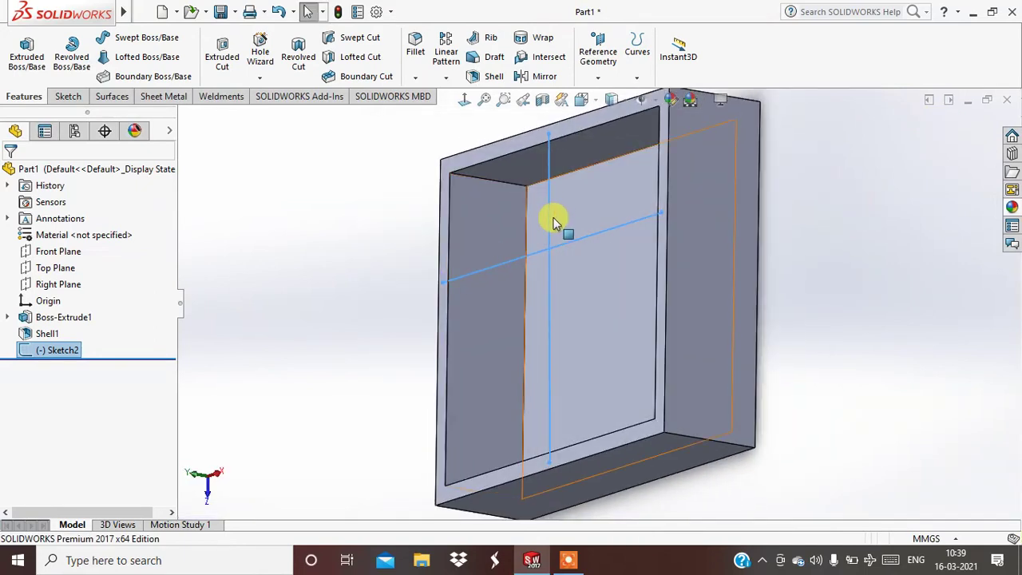
Step: Turn Sketch2's crossing lines into 3 mm thick ribs as Rib1
{"action": "left_click", "coordinate": [489, 40]}
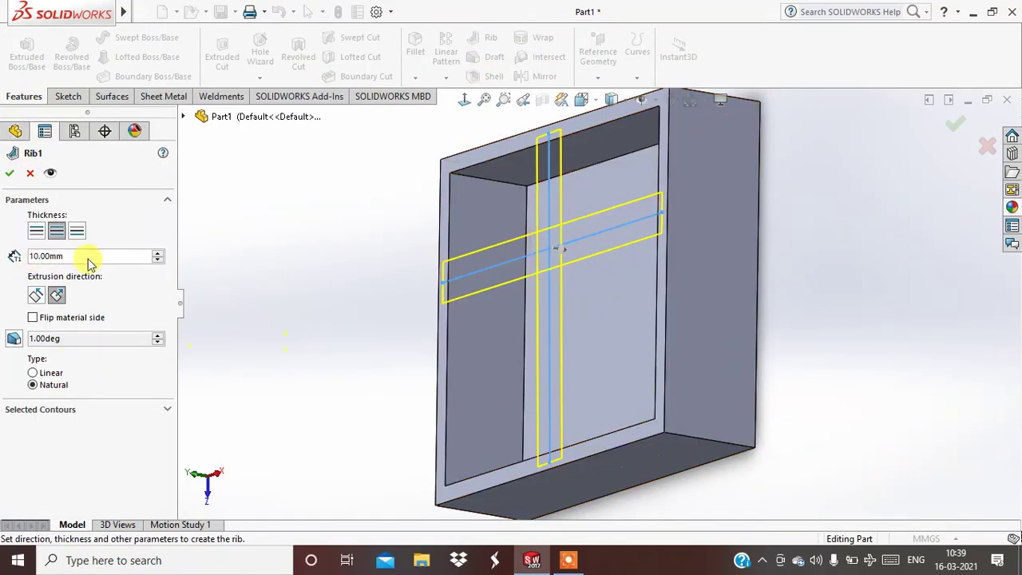
{"action": "left_click_drag", "start_coordinate": [84, 255], "coordinate": [50, 257]}
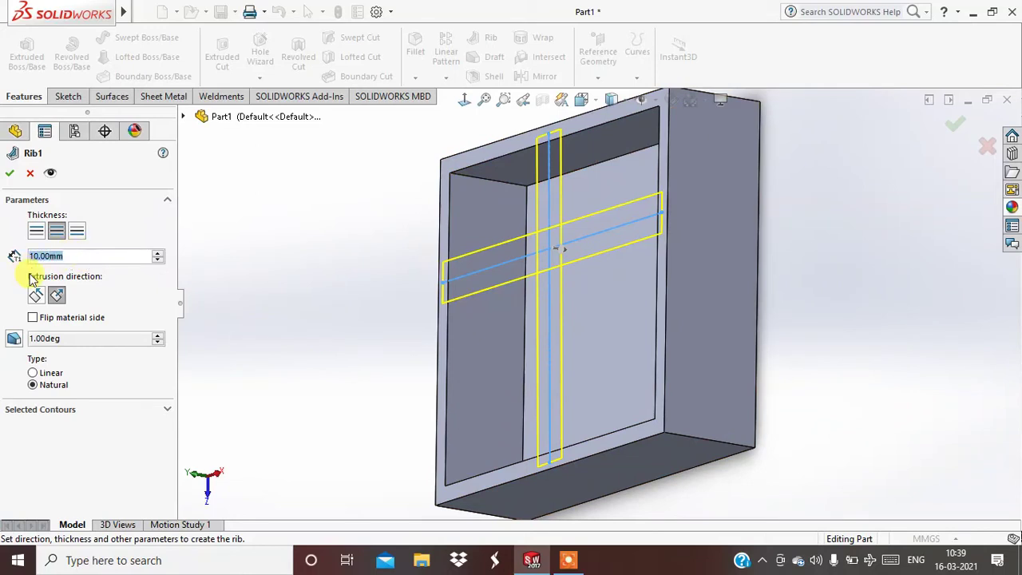
{"action": "type", "text": "3"}
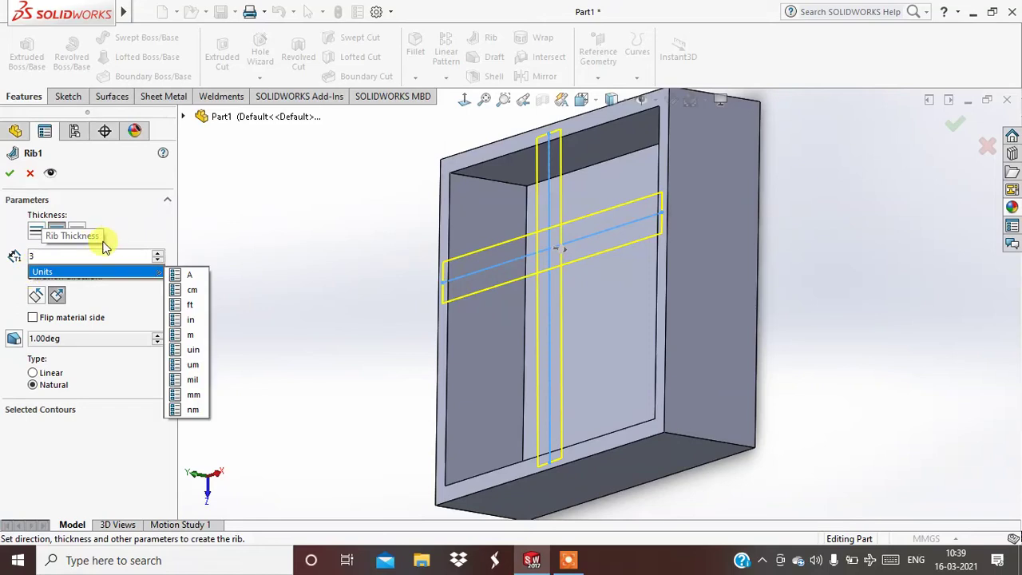
{"action": "left_click", "coordinate": [10, 174]}
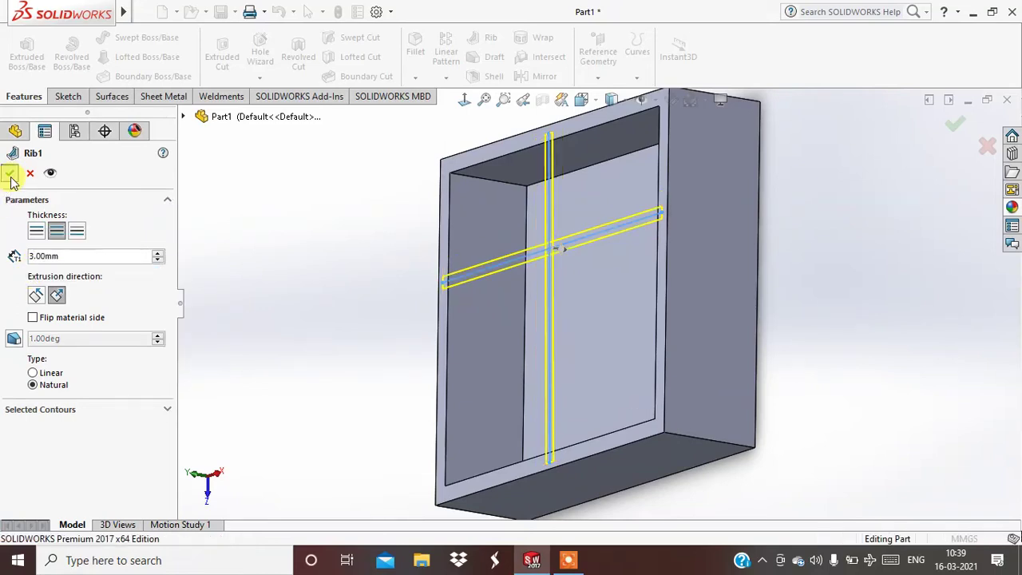
{"action": "left_click", "coordinate": [11, 175]}
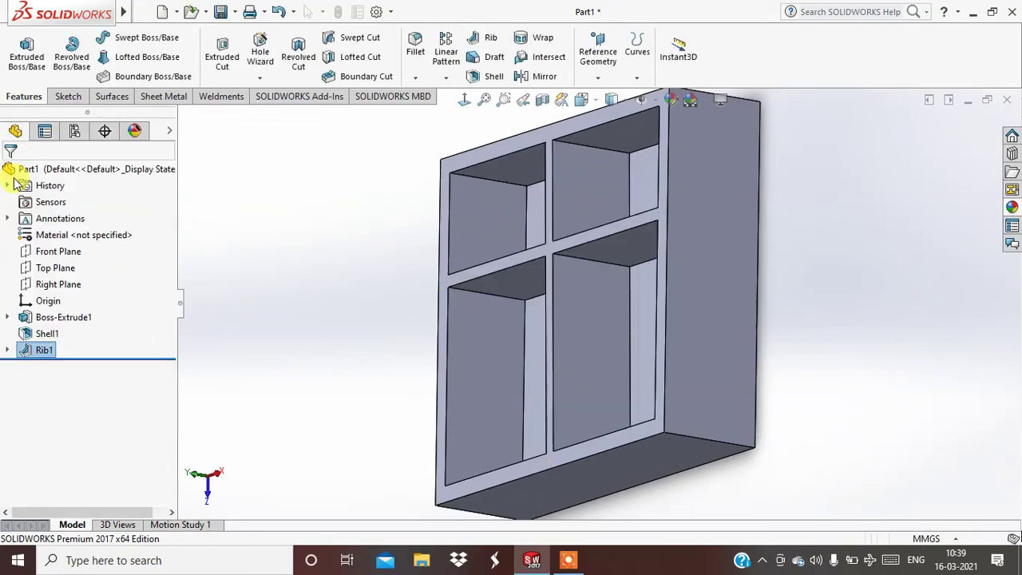
{"action": "mouse_move", "coordinate": [381, 230]}
{"action": "middle_mouse_down"}
{"action": "mouse_move", "coordinate": [433, 266]}
{"action": "mouse_move", "coordinate": [456, 269]}
{"action": "mouse_move", "coordinate": [424, 199]}
{"action": "mouse_move", "coordinate": [403, 185]}
{"action": "middle_mouse_up"}
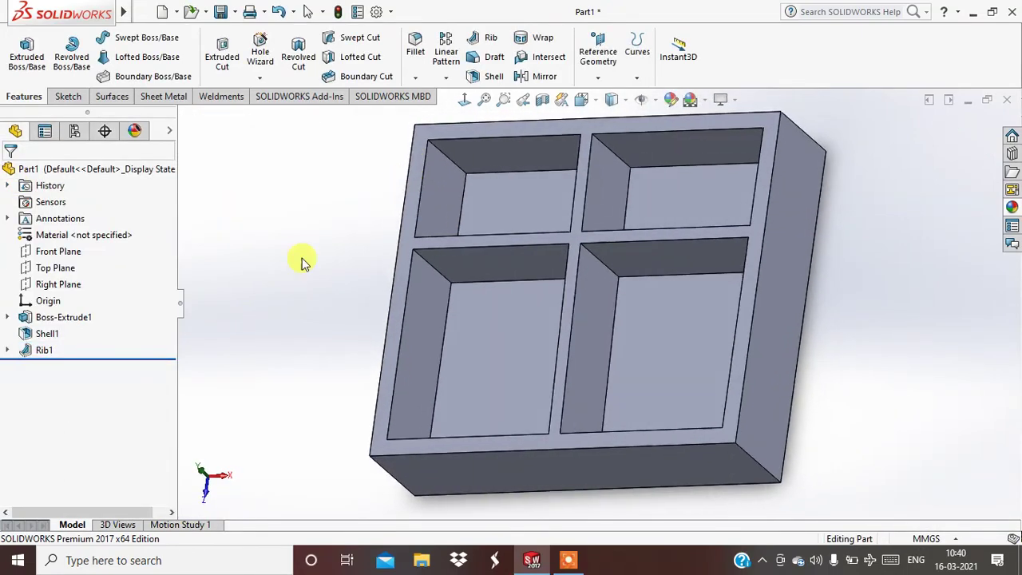
Step: Edit Rib1 to add a 10° outward draft to the ribs
{"action": "right_click", "coordinate": [42, 351]}
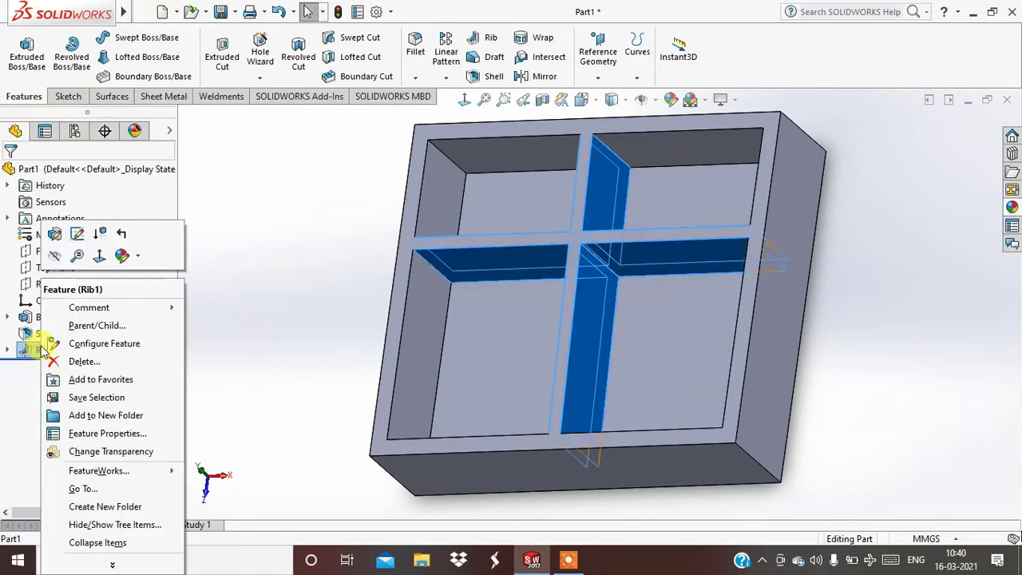
{"action": "left_click", "coordinate": [51, 235]}
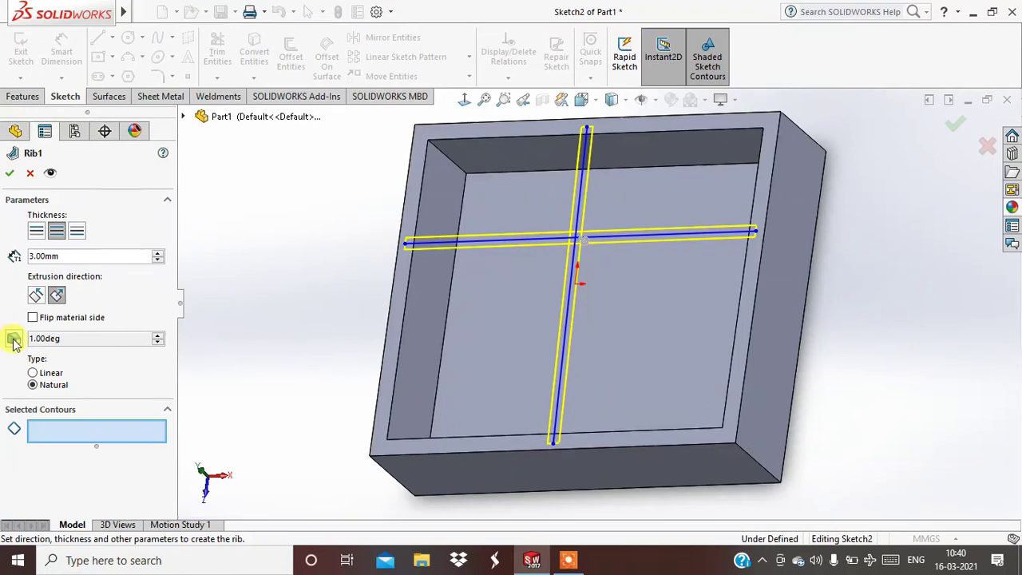
{"action": "left_click", "coordinate": [14, 340]}
{"action": "type", "text": "10"}
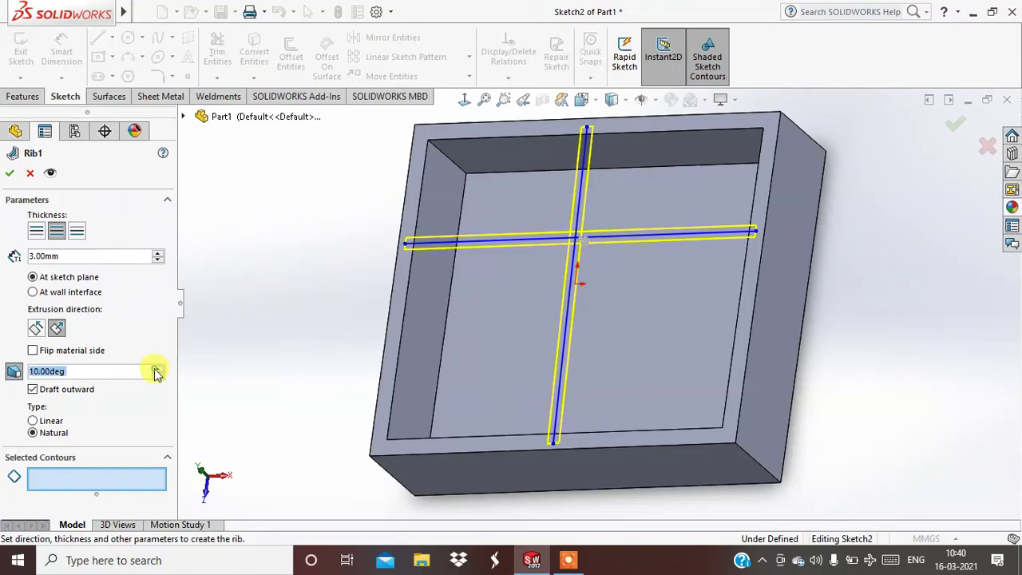
{"action": "left_click", "coordinate": [10, 173]}
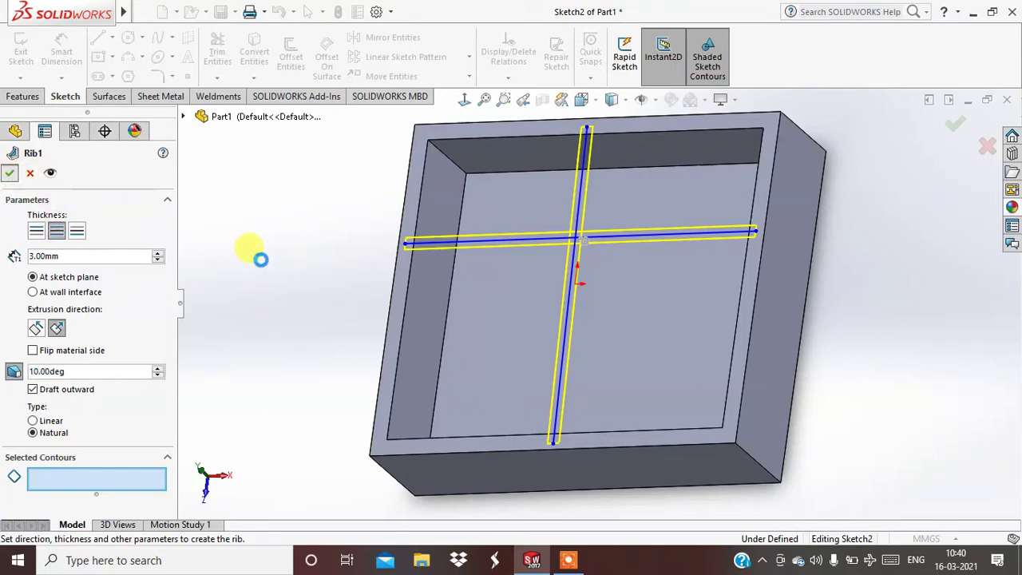
{"action": "mouse_move", "coordinate": [295, 272]}
{"action": "middle_mouse_down"}
{"action": "mouse_move", "coordinate": [297, 308]}
{"action": "mouse_move", "coordinate": [331, 354]}
{"action": "mouse_move", "coordinate": [320, 309]}
{"action": "mouse_move", "coordinate": [283, 247]}
{"action": "mouse_move", "coordinate": [296, 240]}
{"action": "middle_mouse_up"}
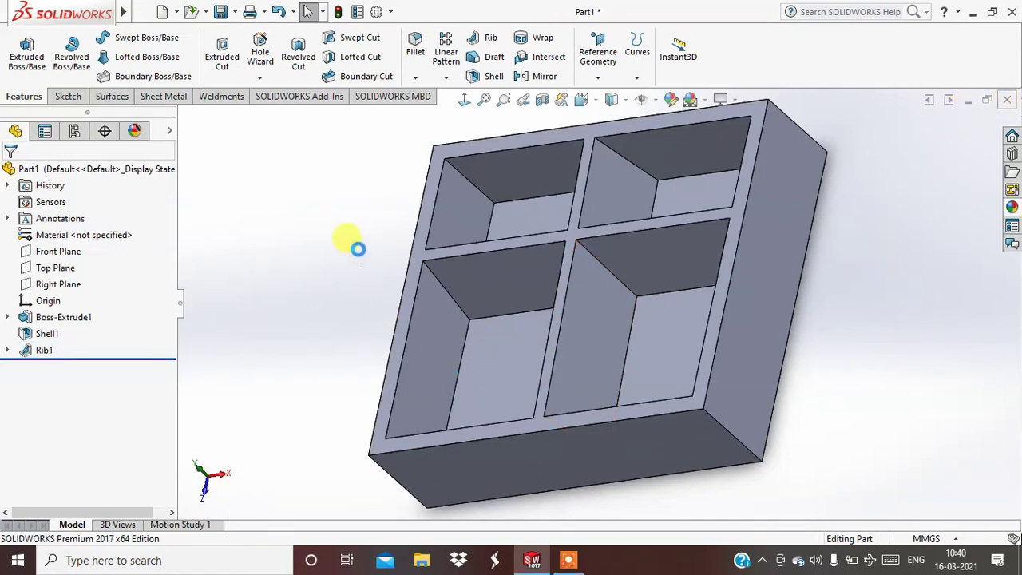
Step: Close the ribbed box Part1, dismissing the save prompt
{"action": "key", "text": "ctrl+w"}
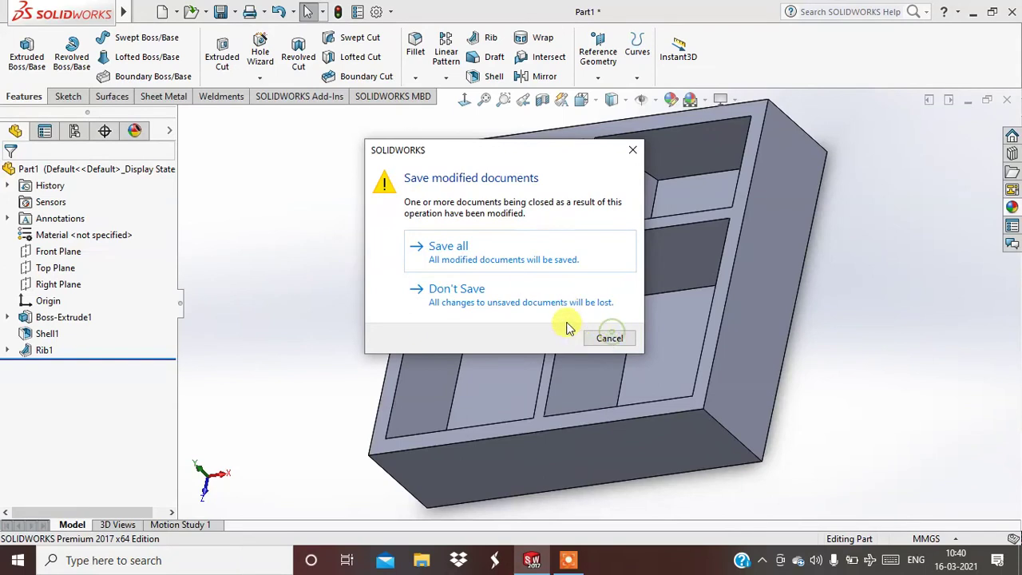
{"action": "left_click", "coordinate": [609, 338]}
{"action": "left_click", "coordinate": [589, 340]}
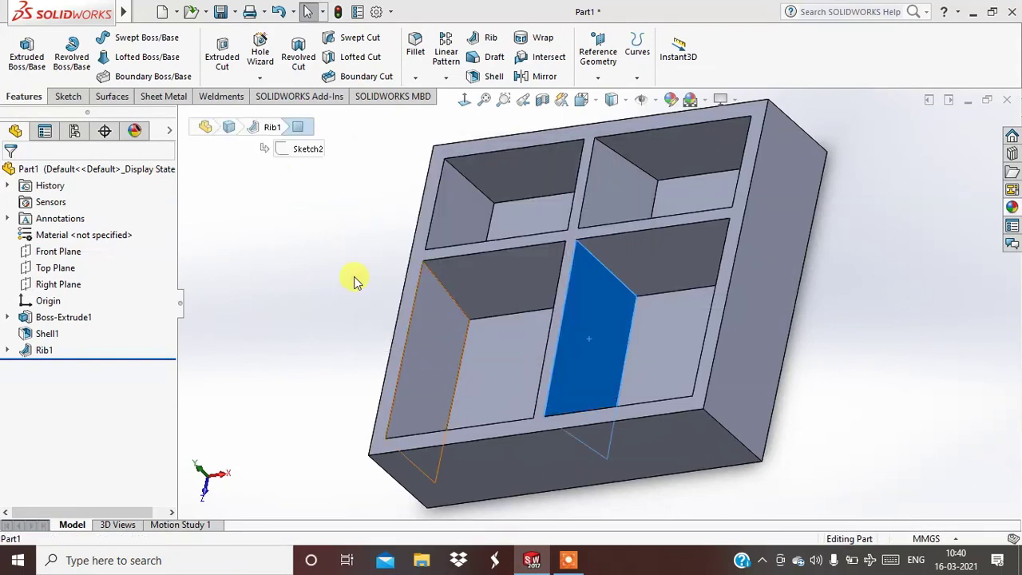
{"action": "left_click", "coordinate": [221, 245]}
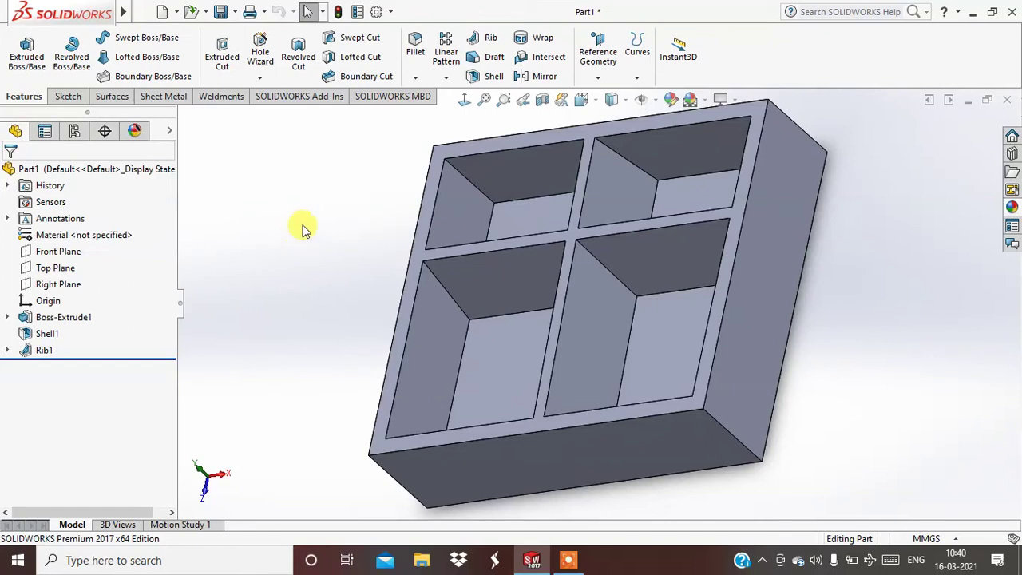
{"action": "left_click", "coordinate": [1007, 98]}
{"action": "key", "text": "Escape"}
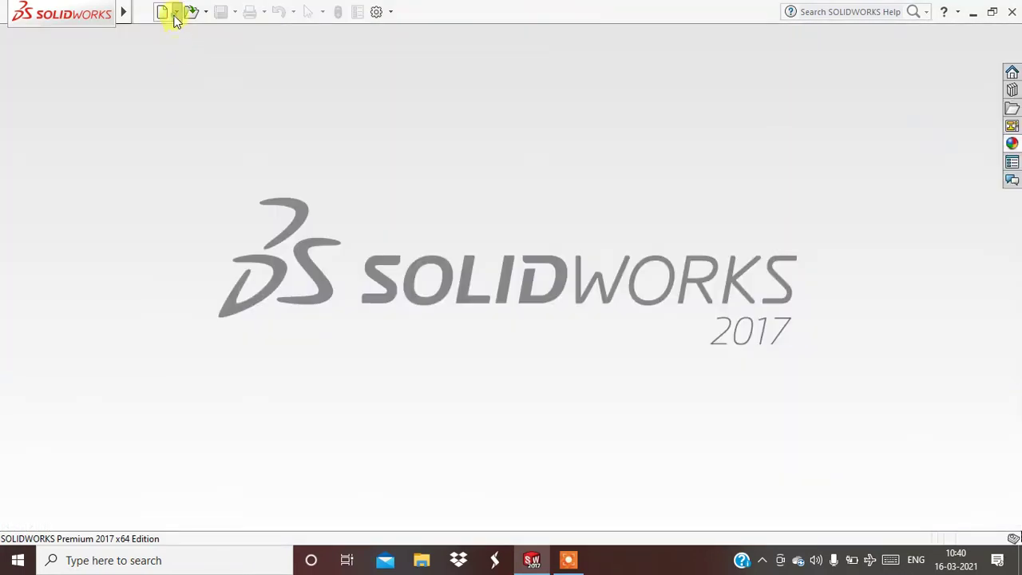
Step: Create a new blank part document, Part2
{"action": "left_click", "coordinate": [175, 13]}
{"action": "left_click", "coordinate": [179, 34]}
{"action": "left_click", "coordinate": [445, 440]}
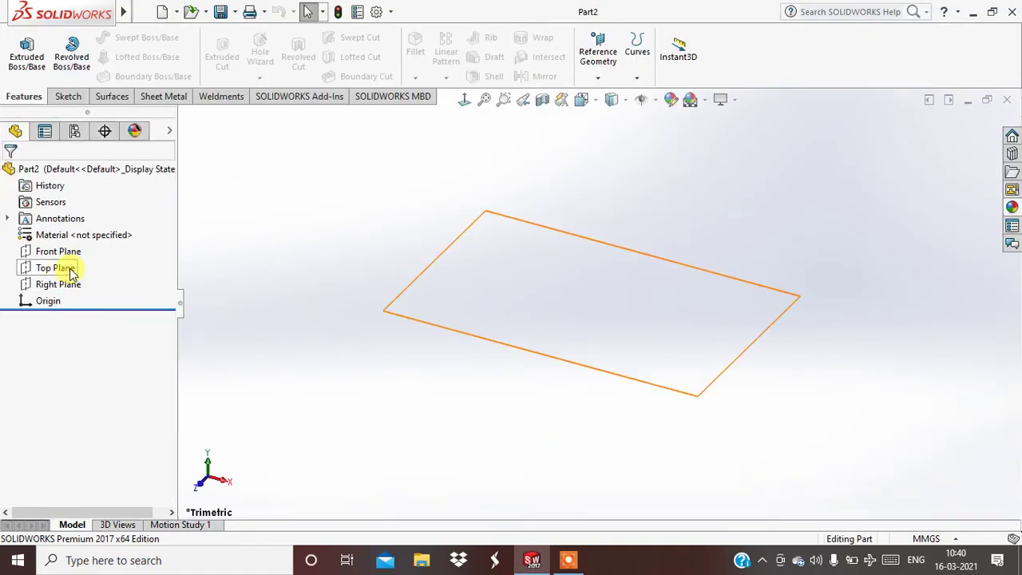
Step: Sketch a center rectangle about the origin on Part2's Top Plane
{"action": "left_click", "coordinate": [59, 267]}
{"action": "left_click", "coordinate": [76, 245]}
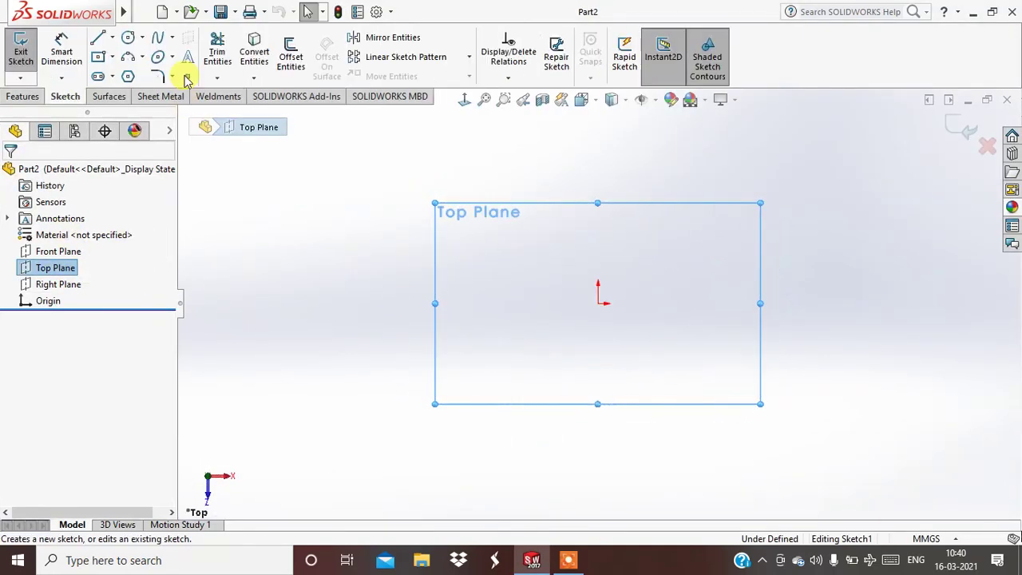
{"action": "left_click", "coordinate": [597, 304]}
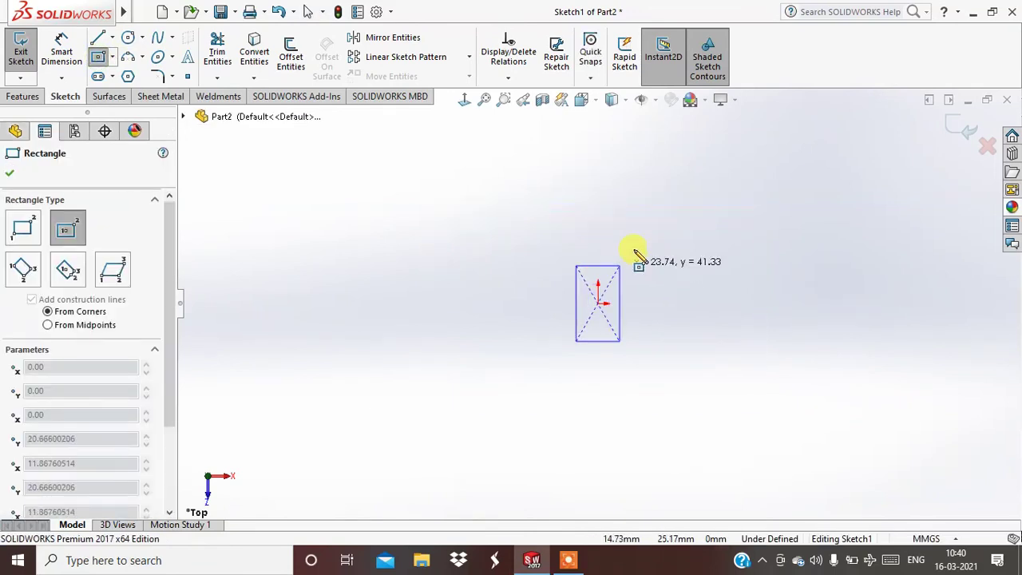
{"action": "left_click", "coordinate": [658, 240]}
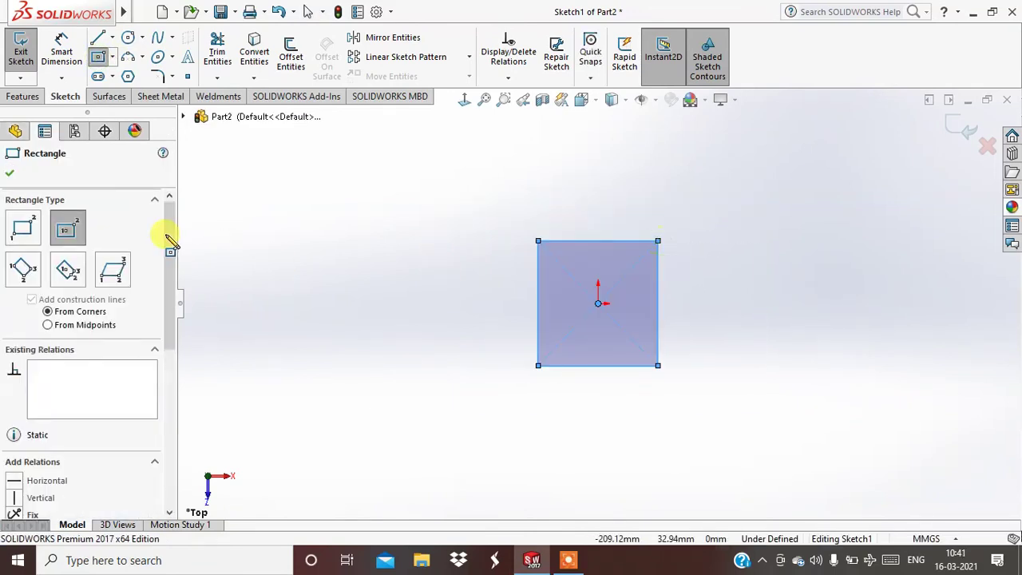
{"action": "left_click", "coordinate": [9, 173]}
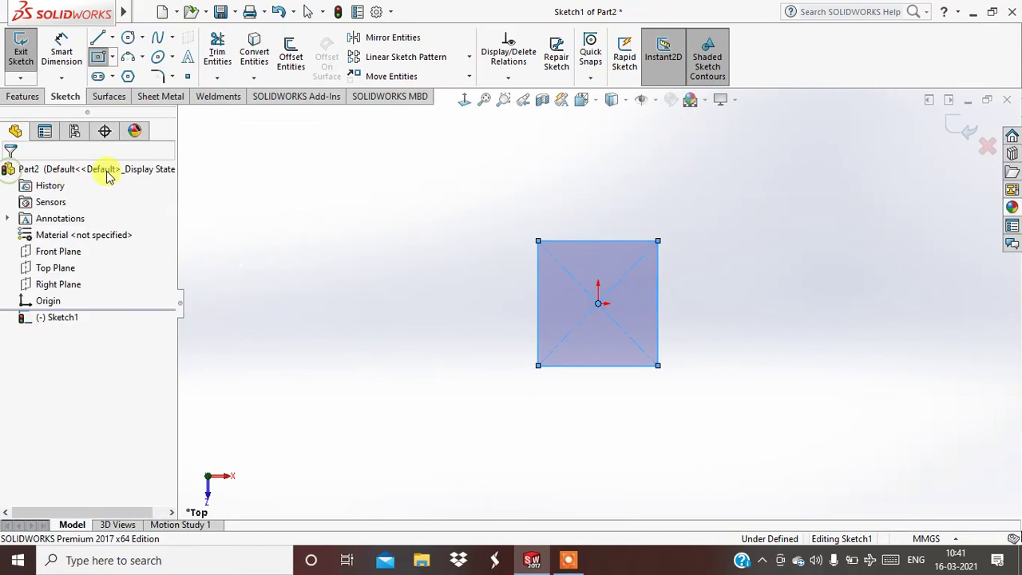
{"action": "left_click", "coordinate": [964, 131]}
Step: Extrude the square sketch 91 mm into a tall solid block
{"action": "middle_click_drag", "start_coordinate": [771, 307], "coordinate": [713, 240]}
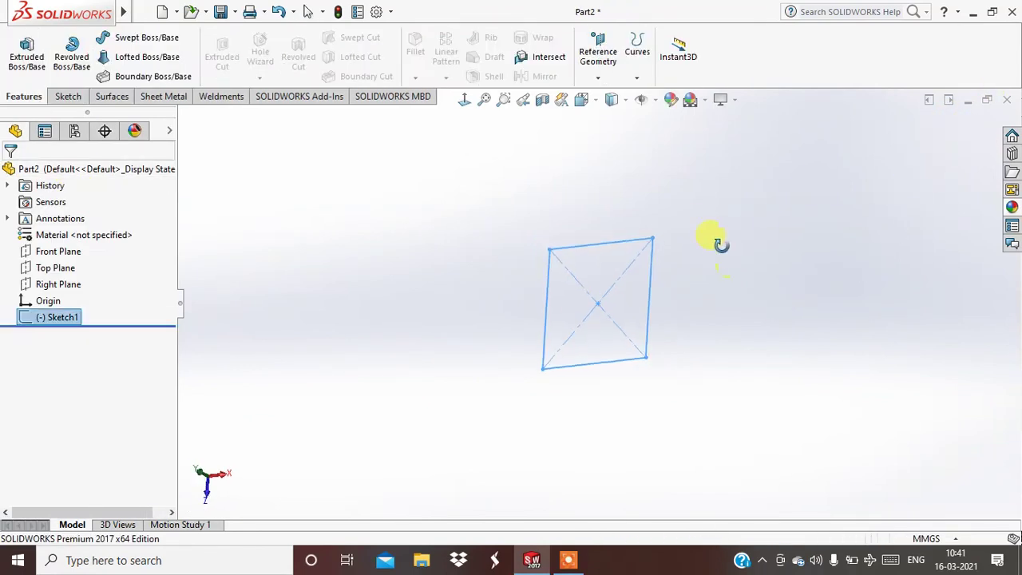
{"action": "left_click", "coordinate": [26, 50]}
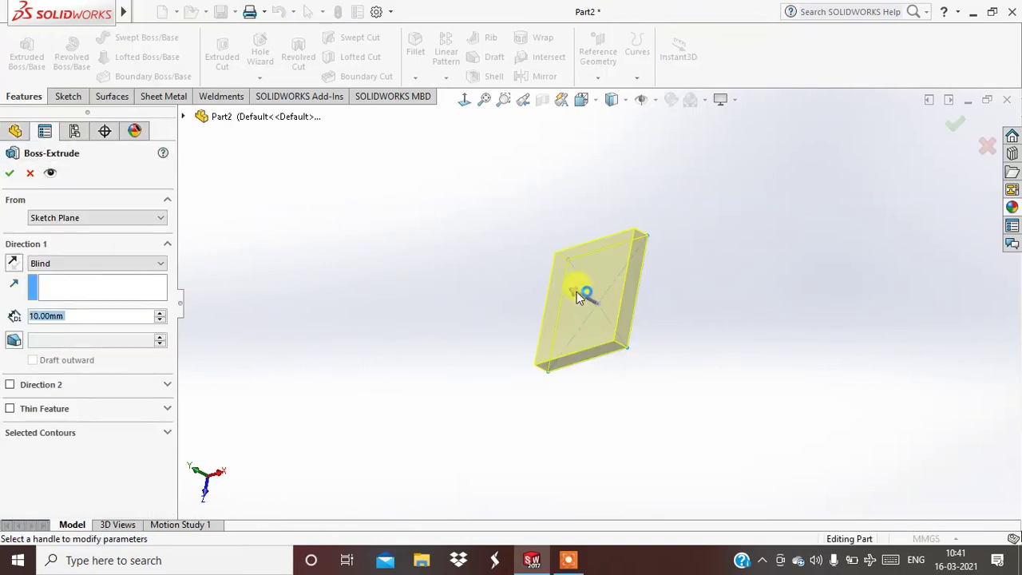
{"action": "left_click_drag", "start_coordinate": [573, 292], "coordinate": [562, 281]}
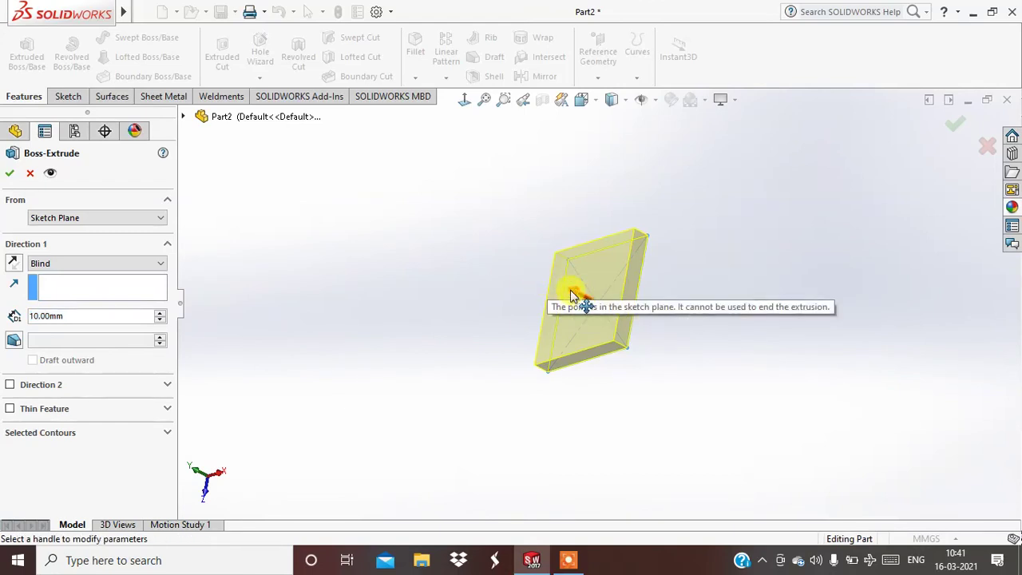
{"action": "left_click_drag", "start_coordinate": [570, 294], "coordinate": [466, 234]}
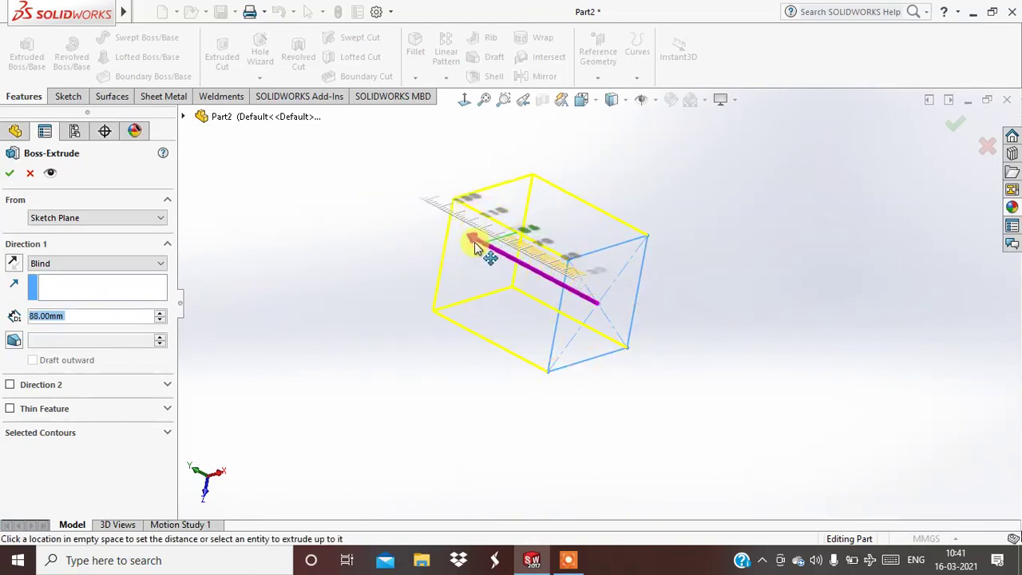
{"action": "left_click", "coordinate": [10, 174]}
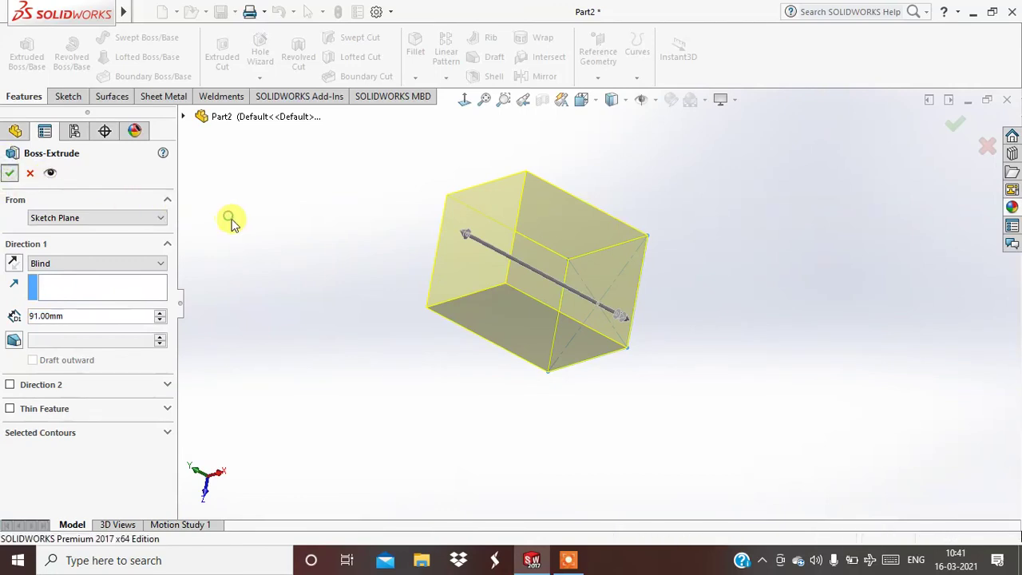
{"action": "mouse_move", "coordinate": [323, 335]}
{"action": "middle_mouse_down"}
{"action": "mouse_move", "coordinate": [423, 125]}
{"action": "mouse_move", "coordinate": [365, 247]}
{"action": "mouse_move", "coordinate": [357, 206]}
{"action": "middle_mouse_up"}
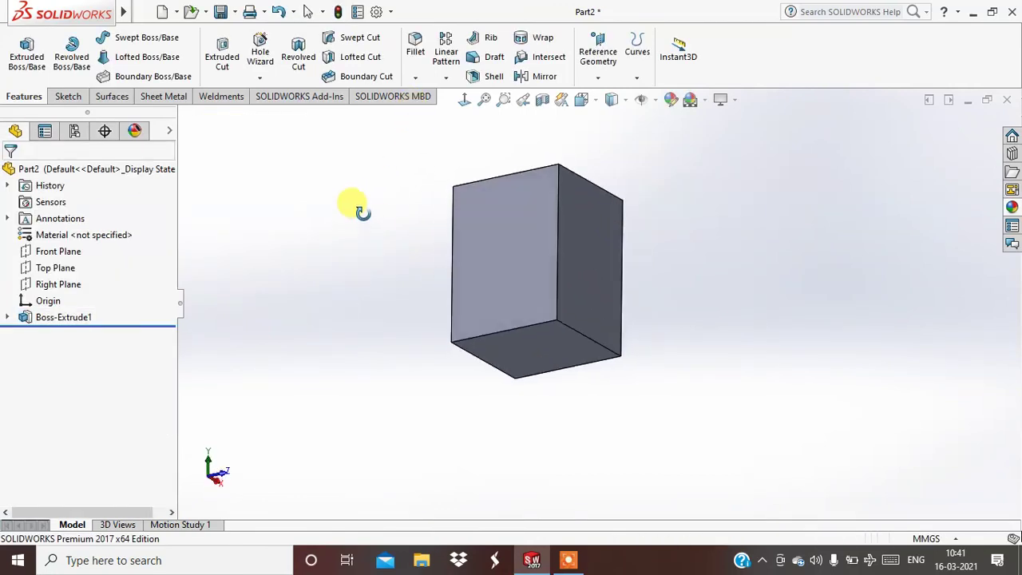
Step: Draft the left and right side faces 15° from the bottom neutral face, pull reversed
{"action": "left_click", "coordinate": [484, 64]}
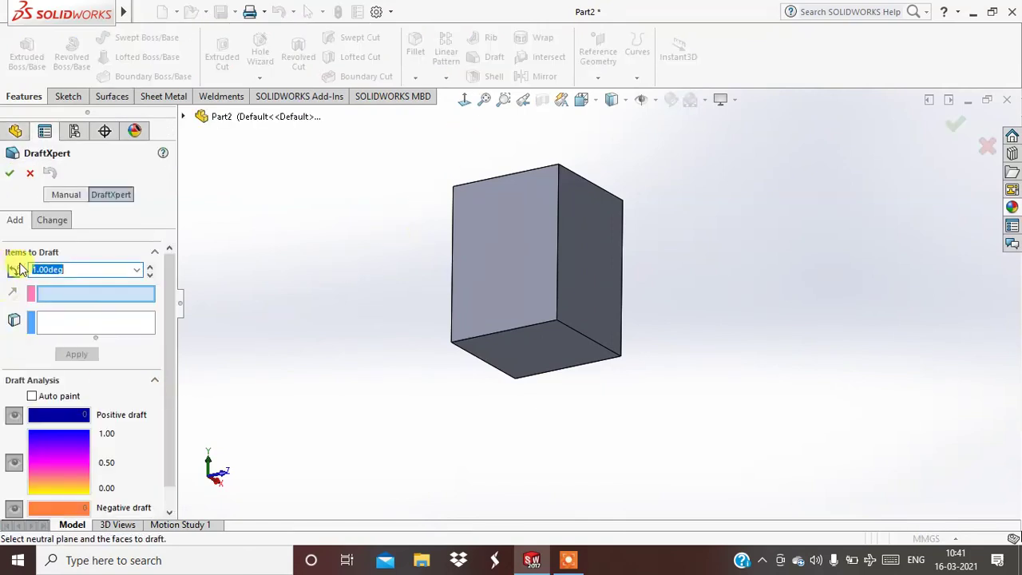
{"action": "left_click", "coordinate": [48, 293]}
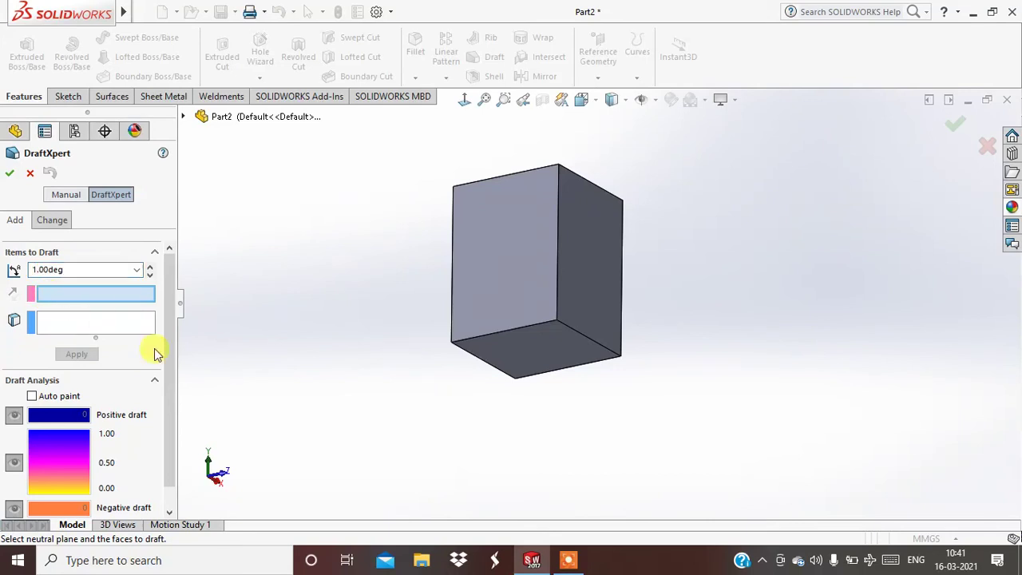
{"action": "left_click", "coordinate": [543, 352]}
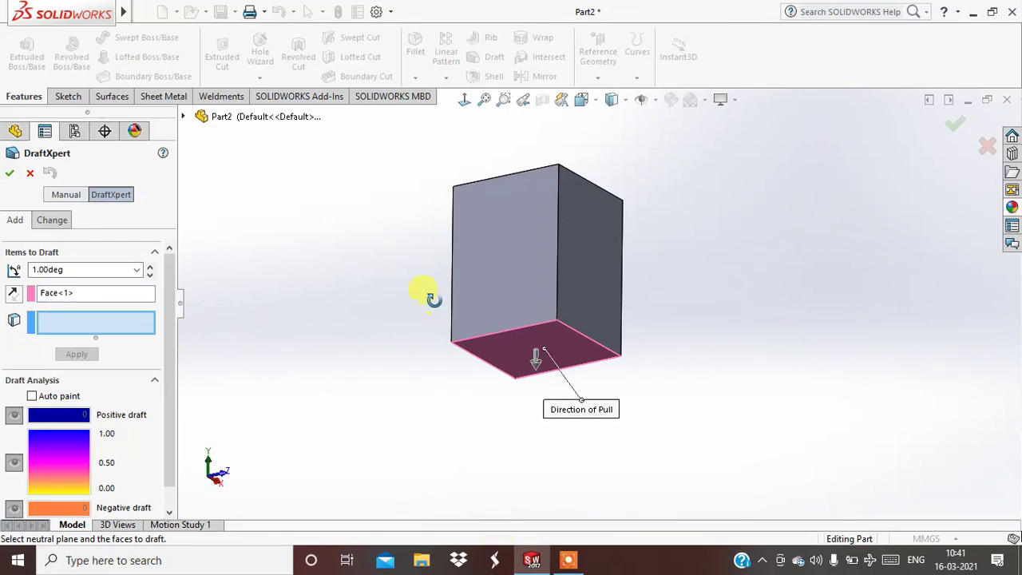
{"action": "middle_click_drag", "start_coordinate": [431, 298], "coordinate": [410, 388]}
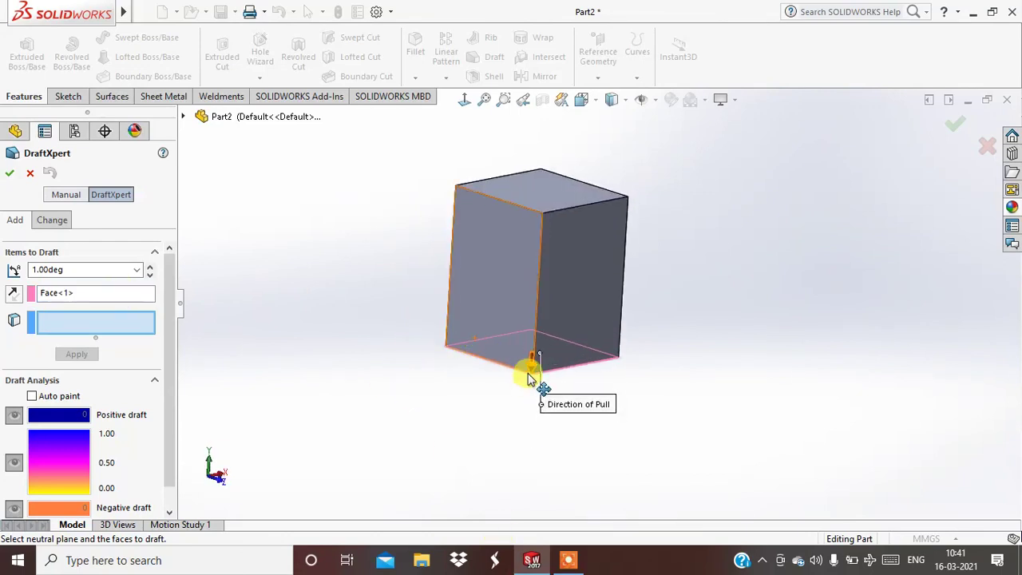
{"action": "left_click", "coordinate": [14, 295]}
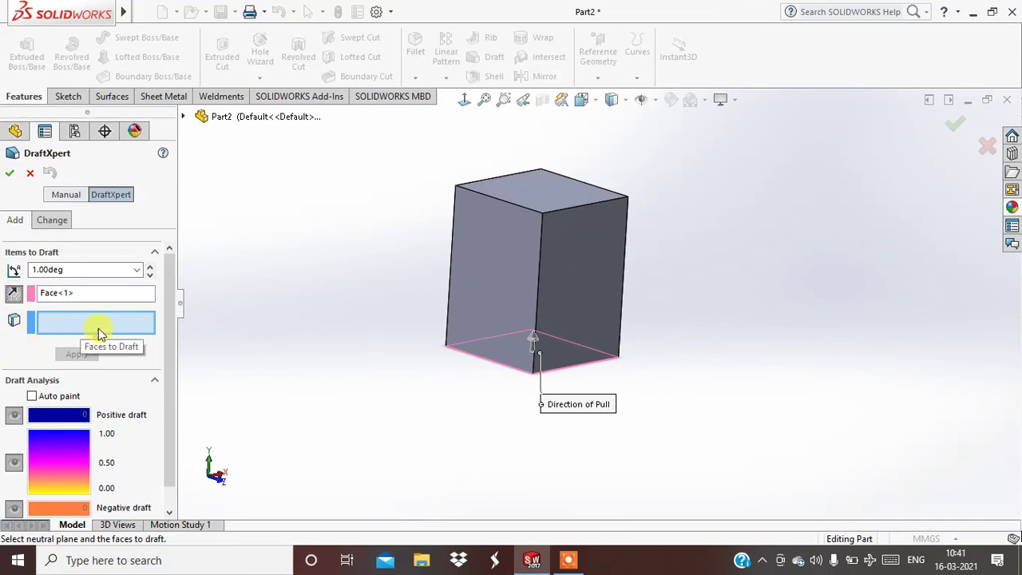
{"action": "left_click", "coordinate": [503, 273]}
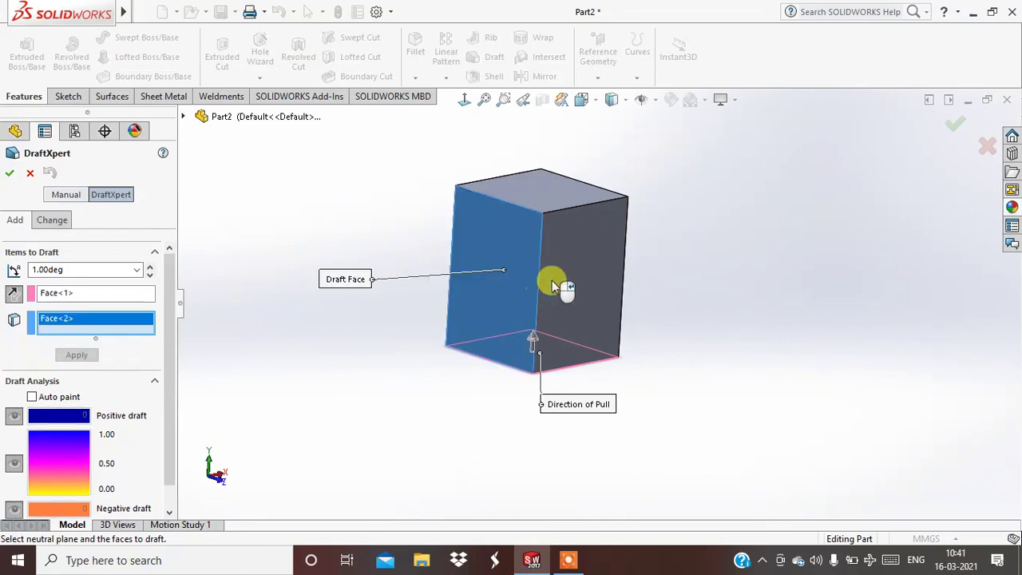
{"action": "left_click", "coordinate": [571, 272]}
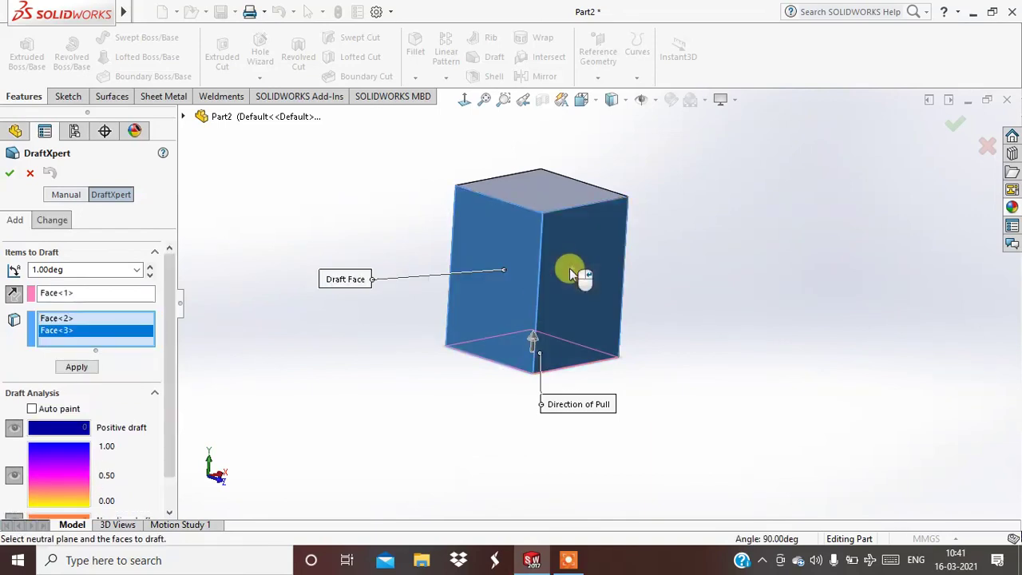
{"action": "double_click", "coordinate": [110, 272]}
{"action": "type", "text": "15"}
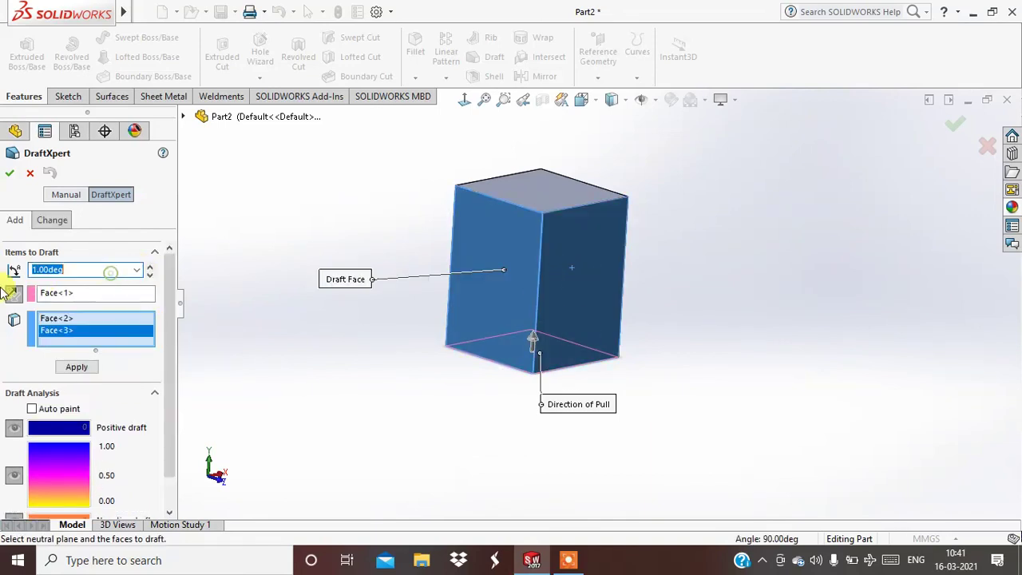
{"action": "left_click", "coordinate": [9, 173]}
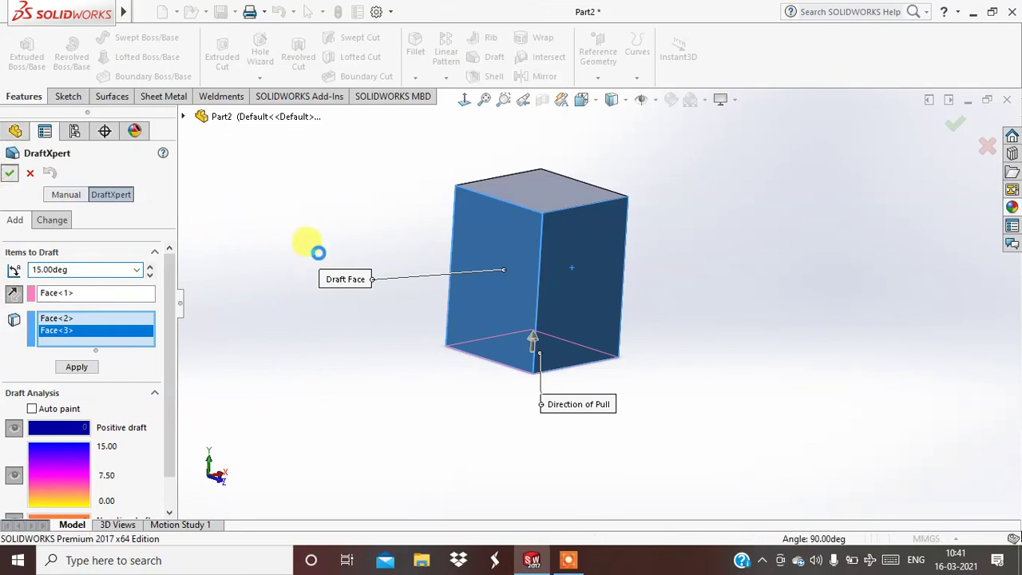
{"action": "mouse_move", "coordinate": [358, 219]}
{"action": "middle_mouse_down"}
{"action": "mouse_move", "coordinate": [371, 419]}
{"action": "mouse_move", "coordinate": [356, 432]}
{"action": "mouse_move", "coordinate": [345, 289]}
{"action": "middle_mouse_up"}
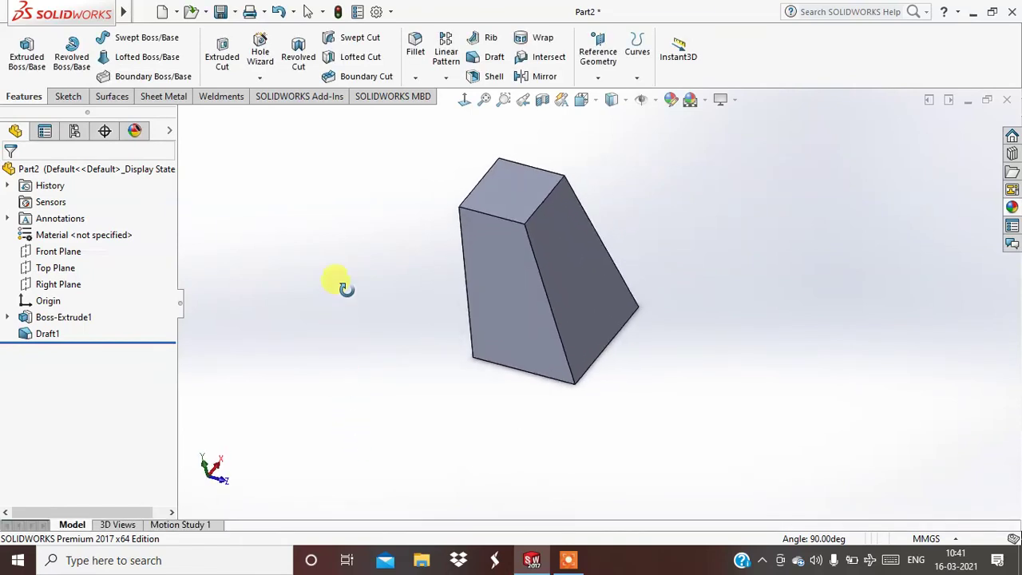